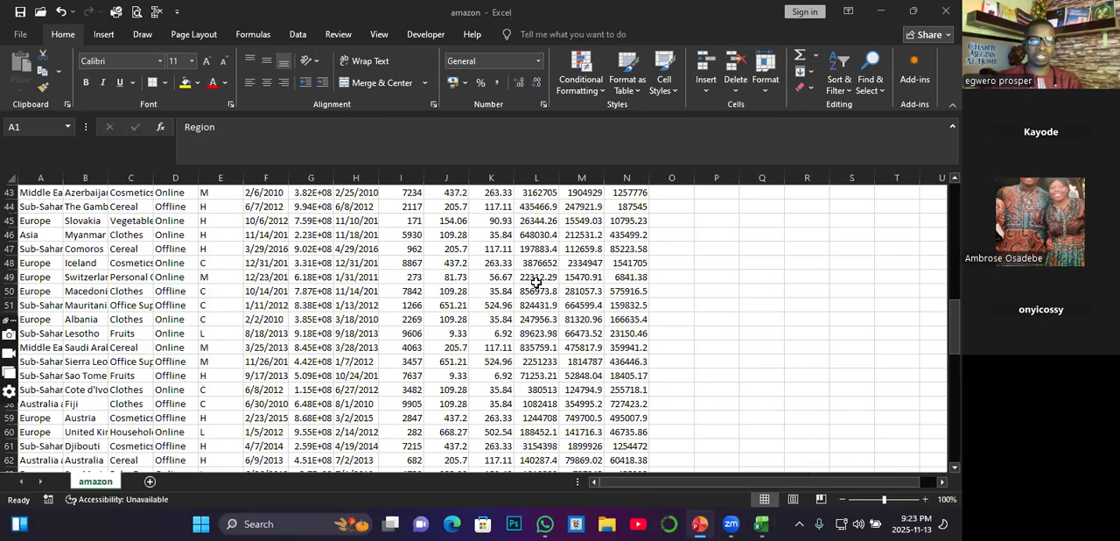
Step: Autofit column G of the amazon sheet so its long numbers display in full
click(338, 159)
double_click(335, 177)
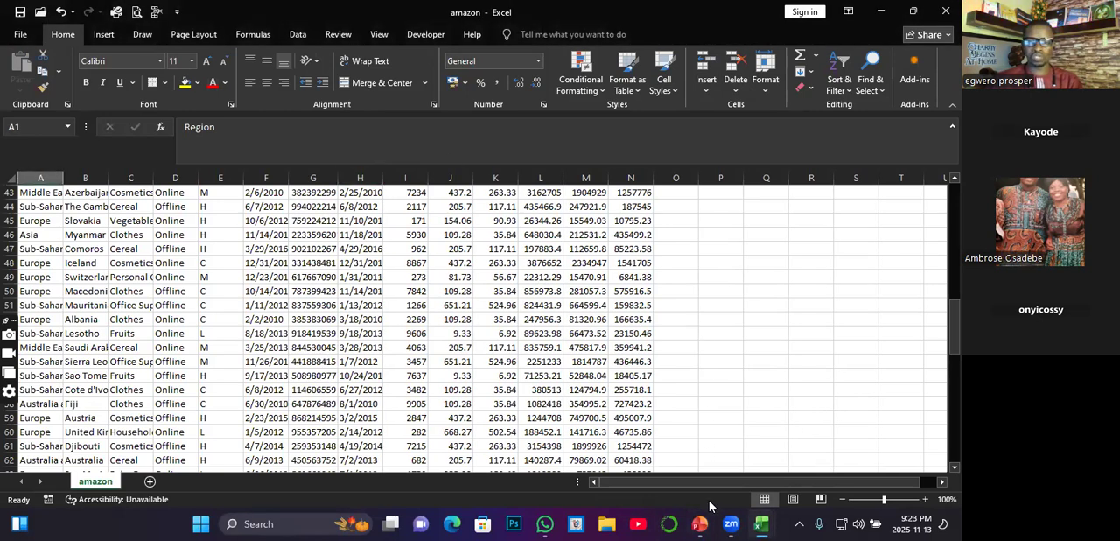
Step: Switch to the SALARY DATA workbook and autofit the EMPLOYEE NAMES, EMPLOY ID and DEPT columns
mouse_move(736, 523)
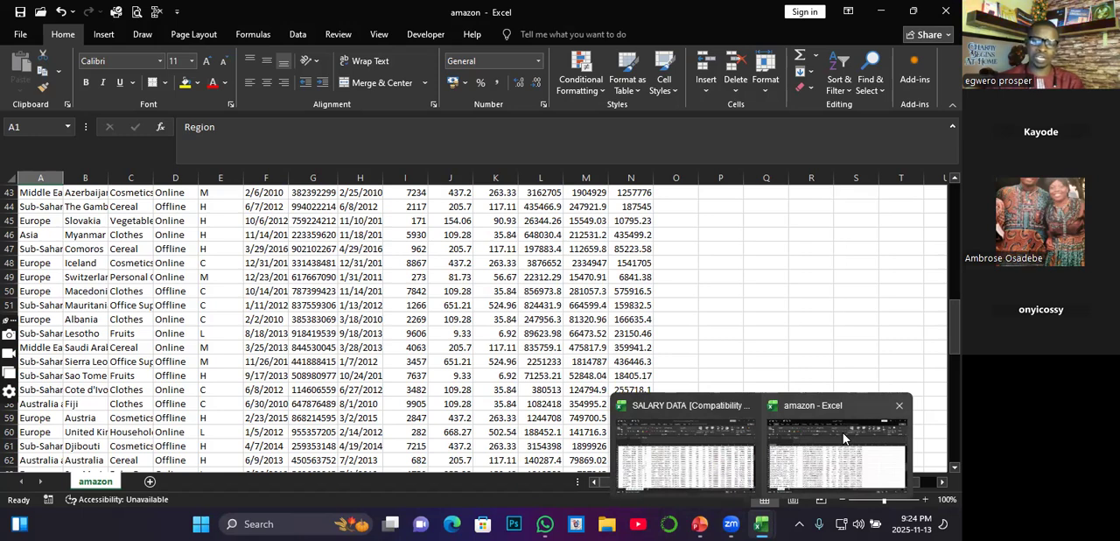
click(695, 457)
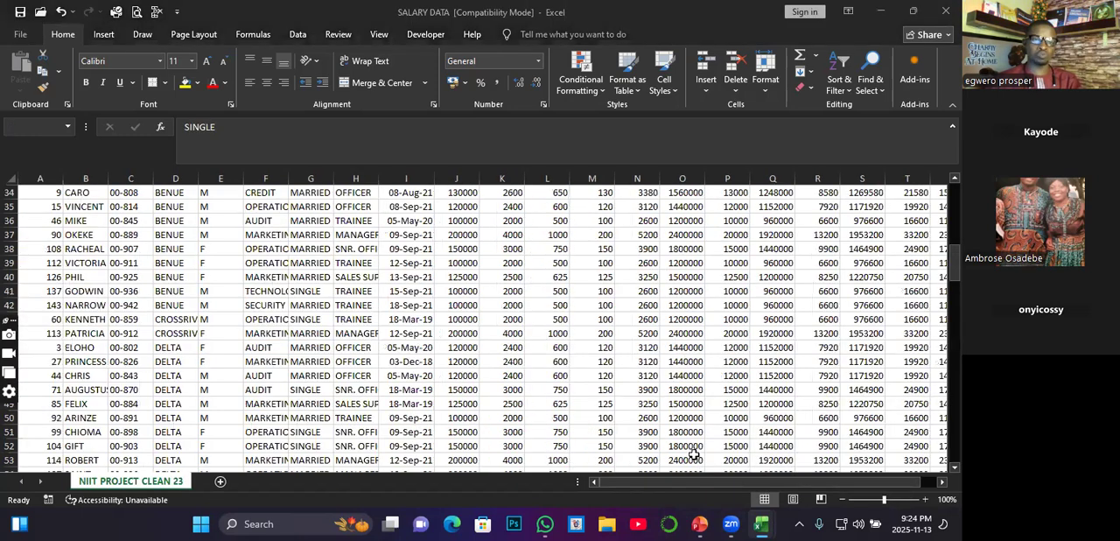
scroll(572, 340, up, 11)
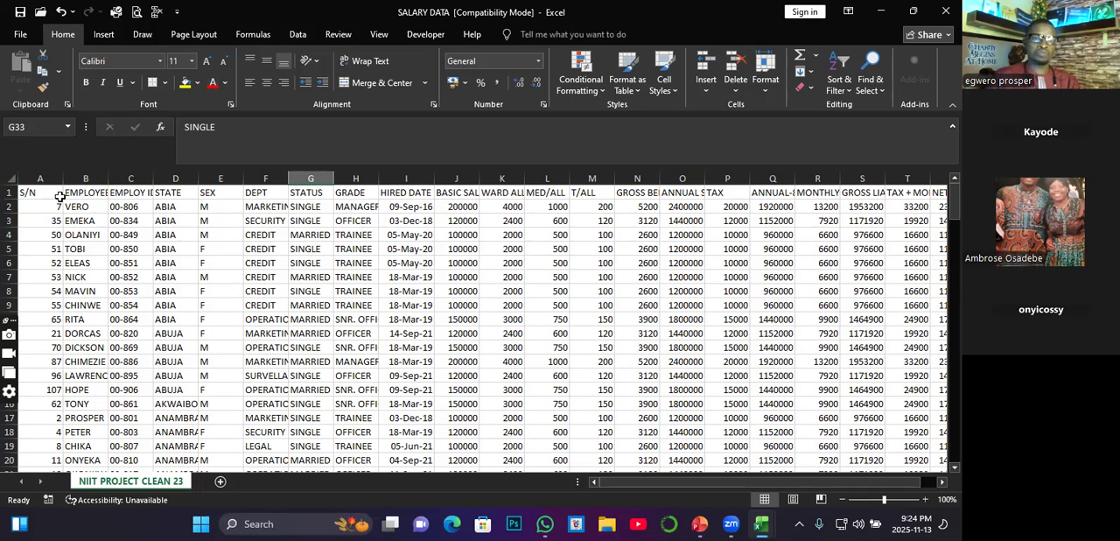
click(34, 193)
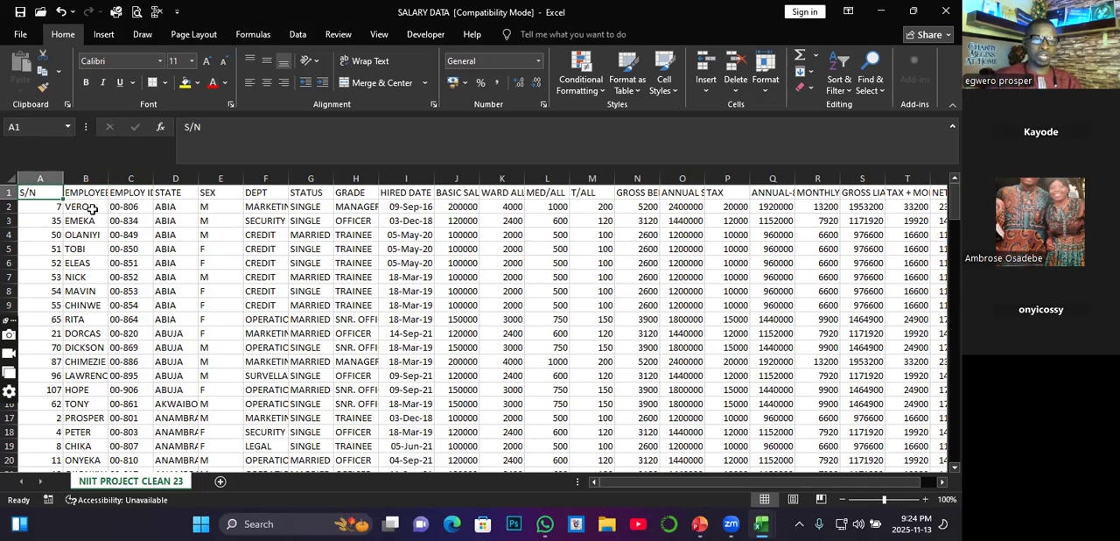
double_click(109, 179)
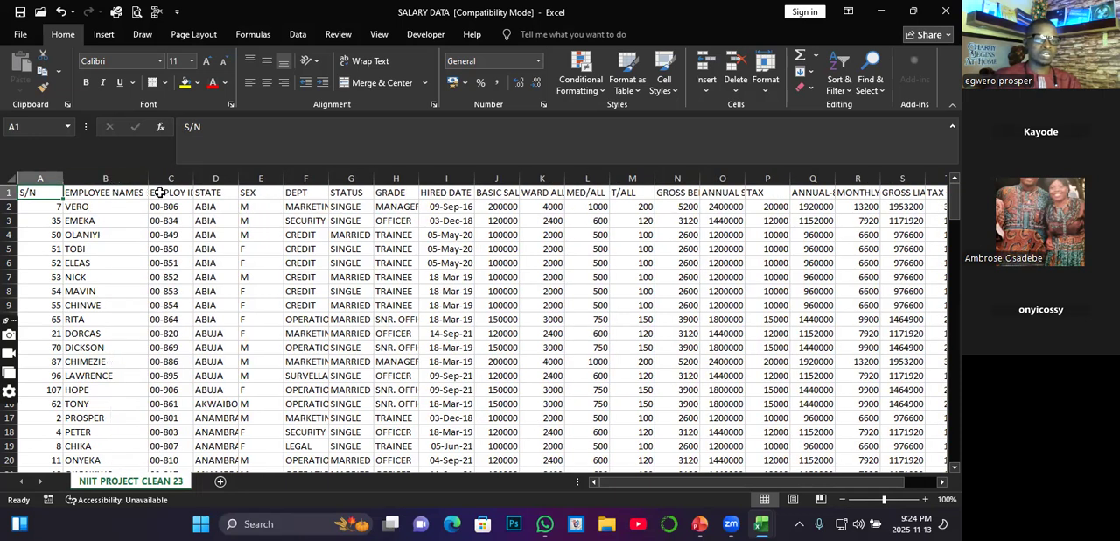
double_click(195, 179)
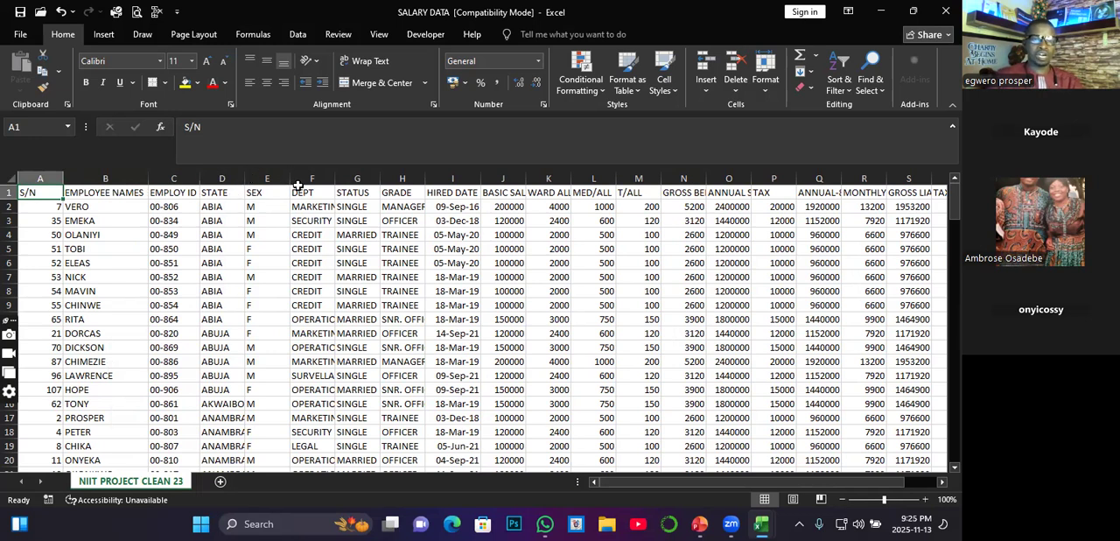
double_click(336, 181)
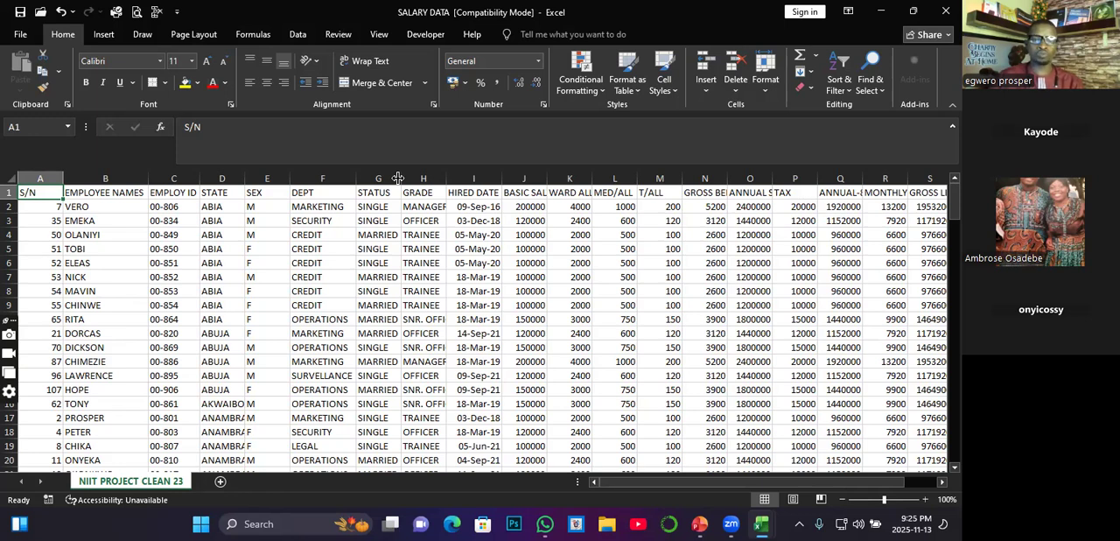
Step: Autofit the BASIC SALARY, WARD ALL, MED/ALL, GROSS BENEFITS and ANNUAL SALARY columns to their contents
drag(503, 178, 504, 176)
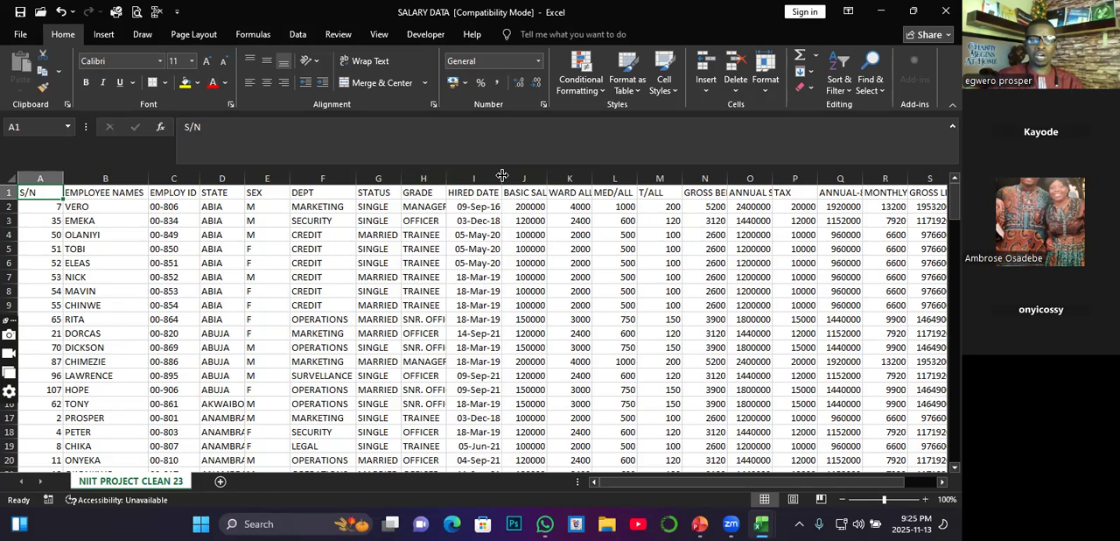
double_click(547, 178)
drag(614, 177, 614, 178)
double_click(613, 178)
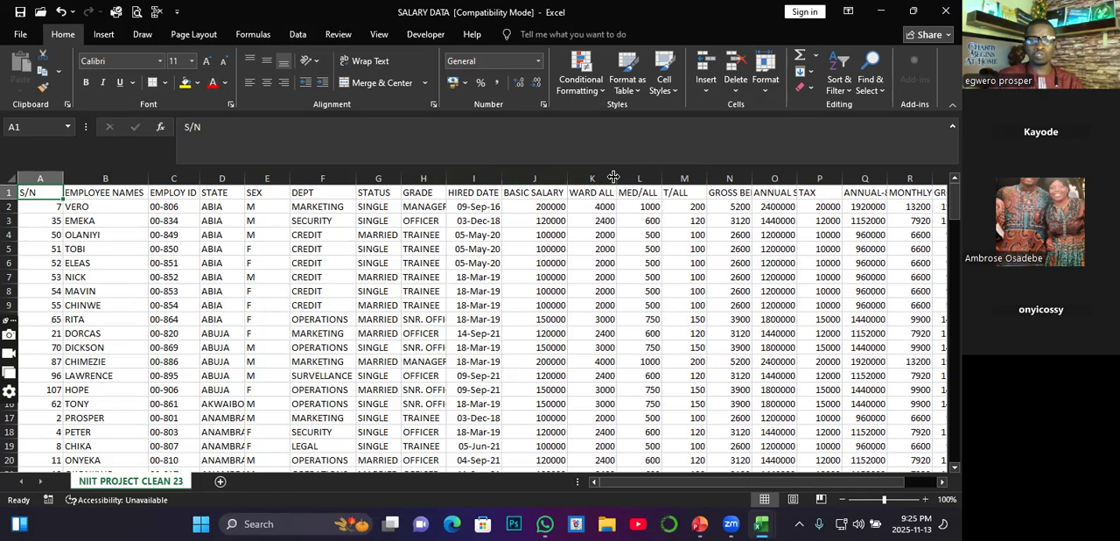
double_click(660, 180)
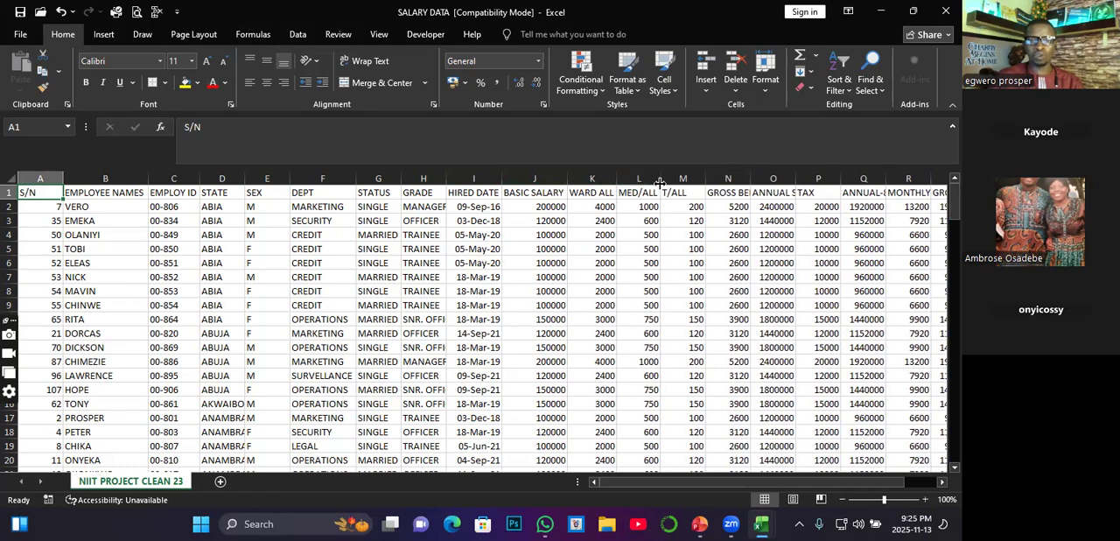
double_click(749, 179)
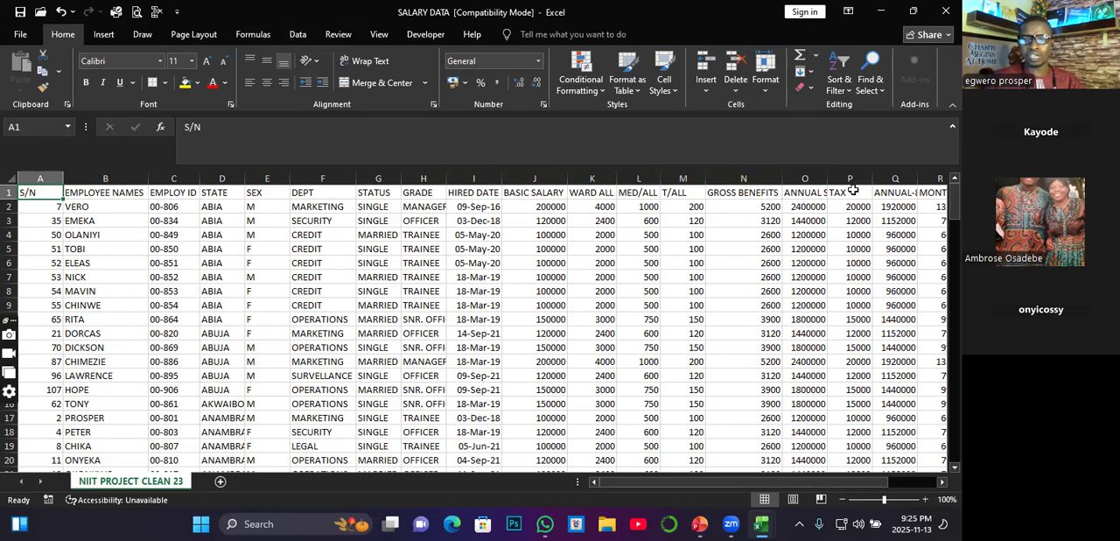
double_click(828, 178)
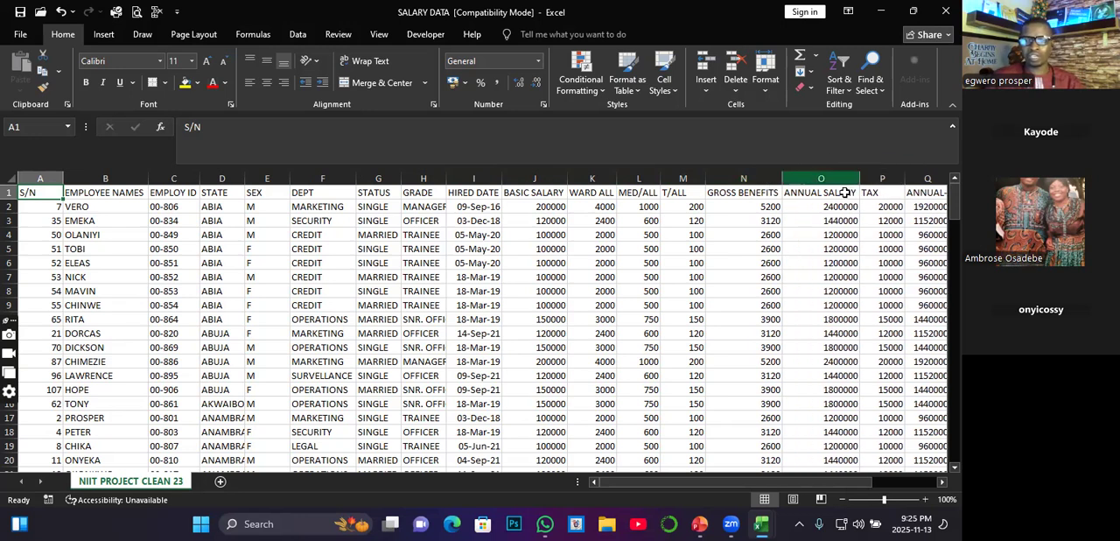
Step: Autofit the ANNUAL-80%LOAN and MONTHLY RE-PAY-6.6% columns so their headings show in full
click(942, 481)
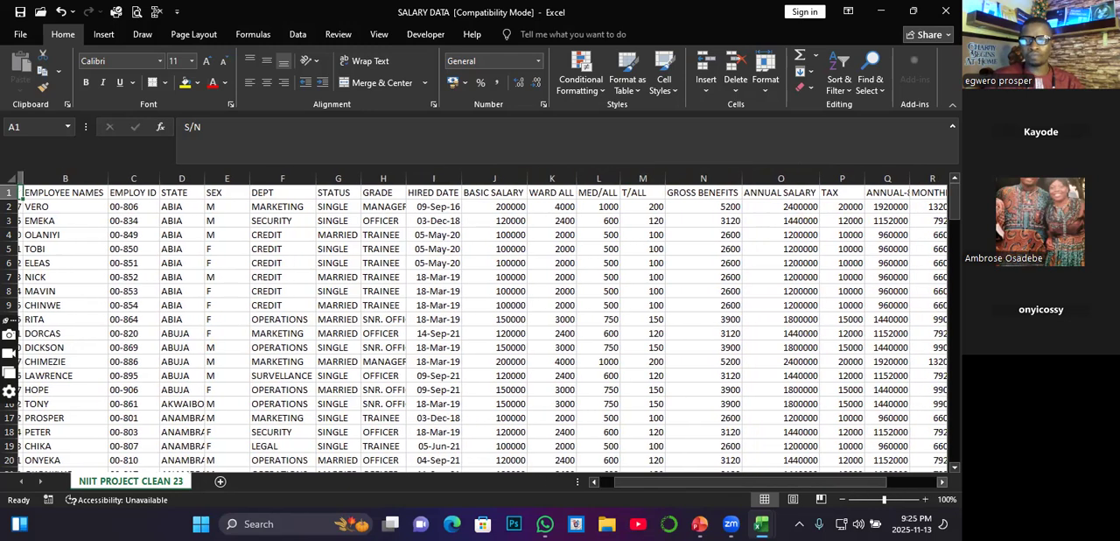
click(942, 481)
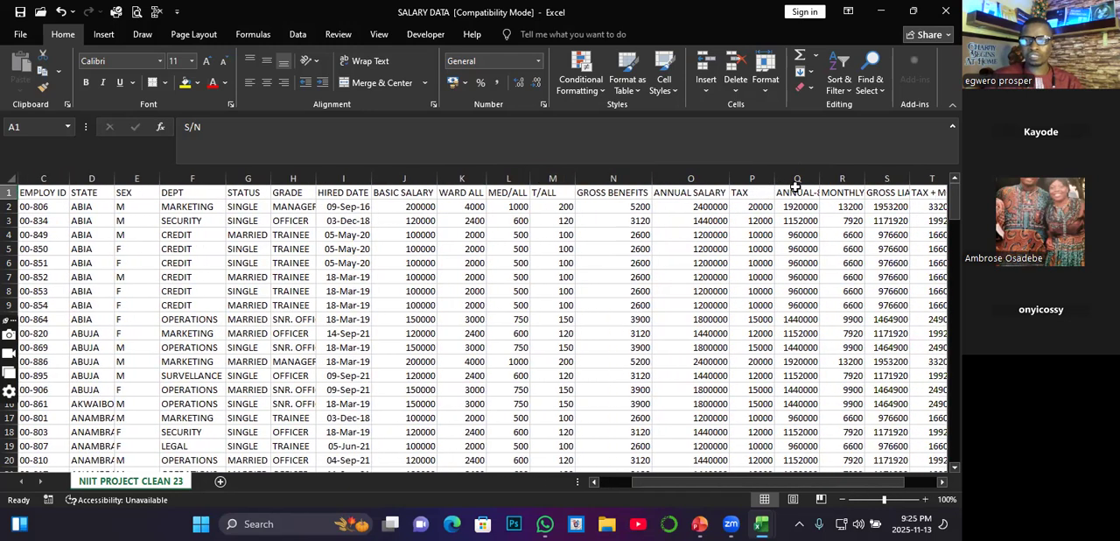
double_click(820, 174)
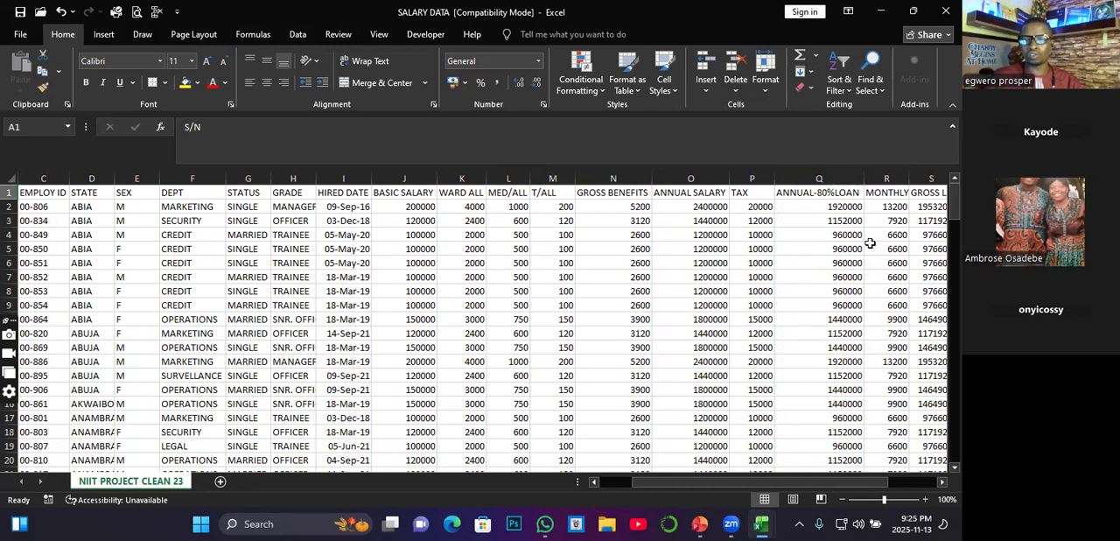
click(942, 482)
click(942, 482)
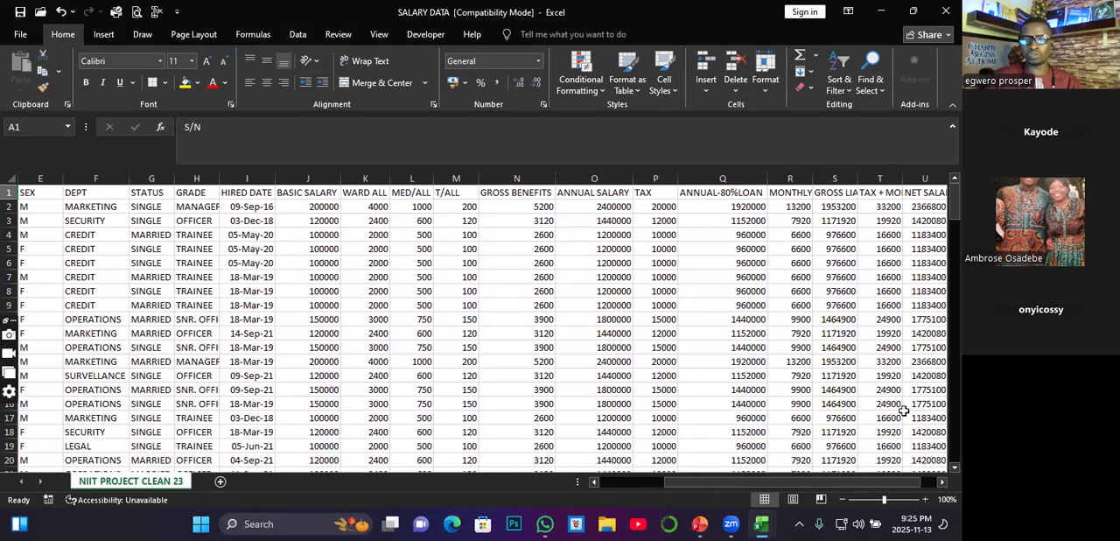
double_click(811, 175)
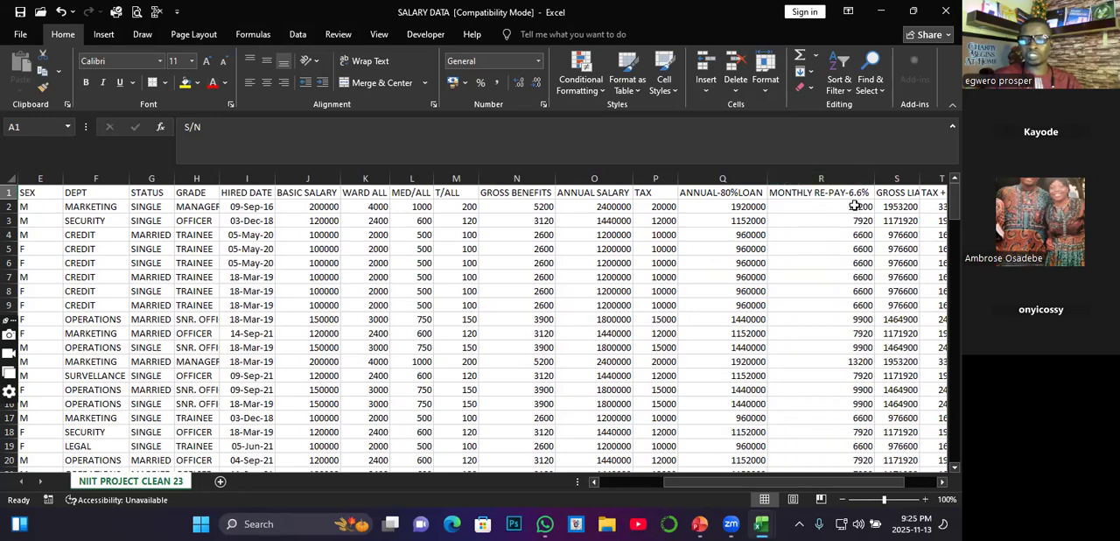
Step: Autofit the GROSS LIABILITIES, TAX + MONTHLY REPAY-6.6% and NET SALARY columns to their contents
click(942, 482)
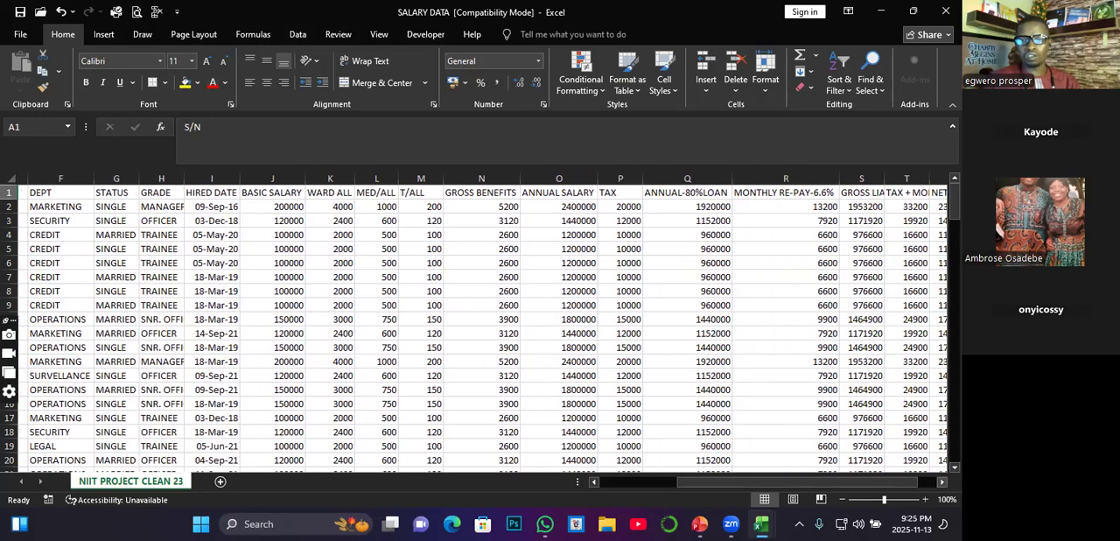
double_click(873, 174)
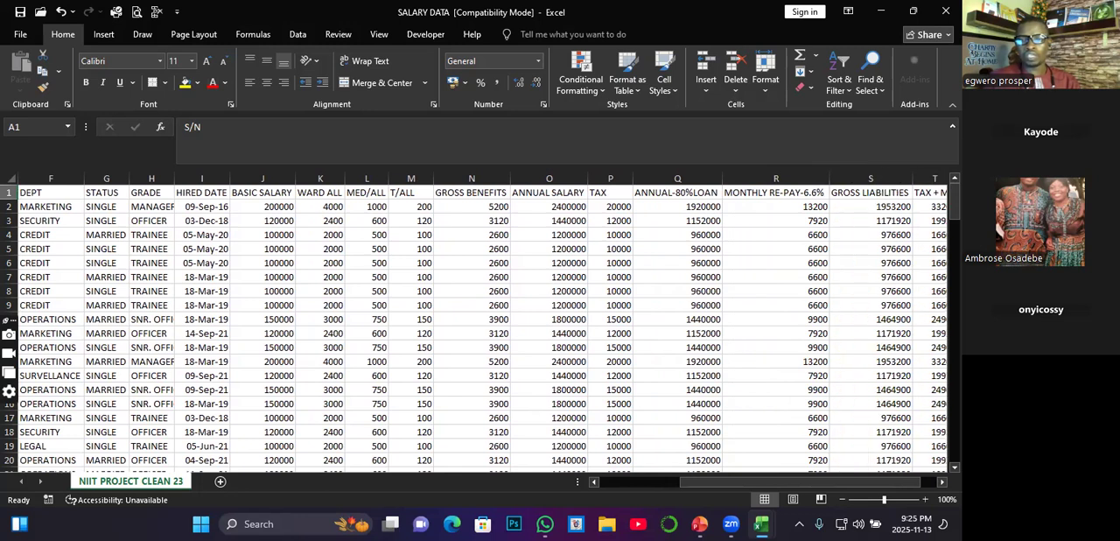
click(942, 483)
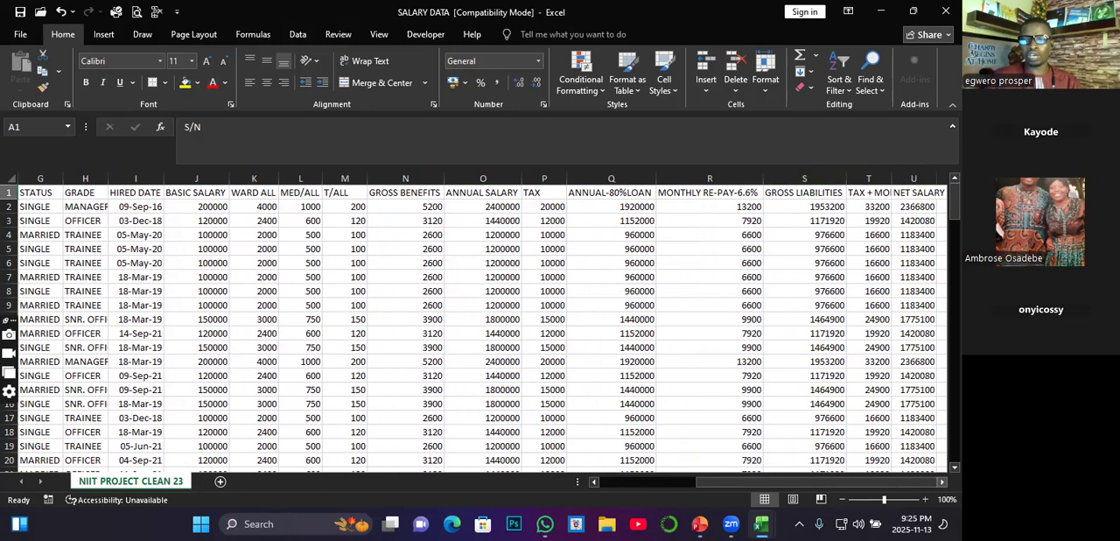
double_click(891, 178)
click(941, 482)
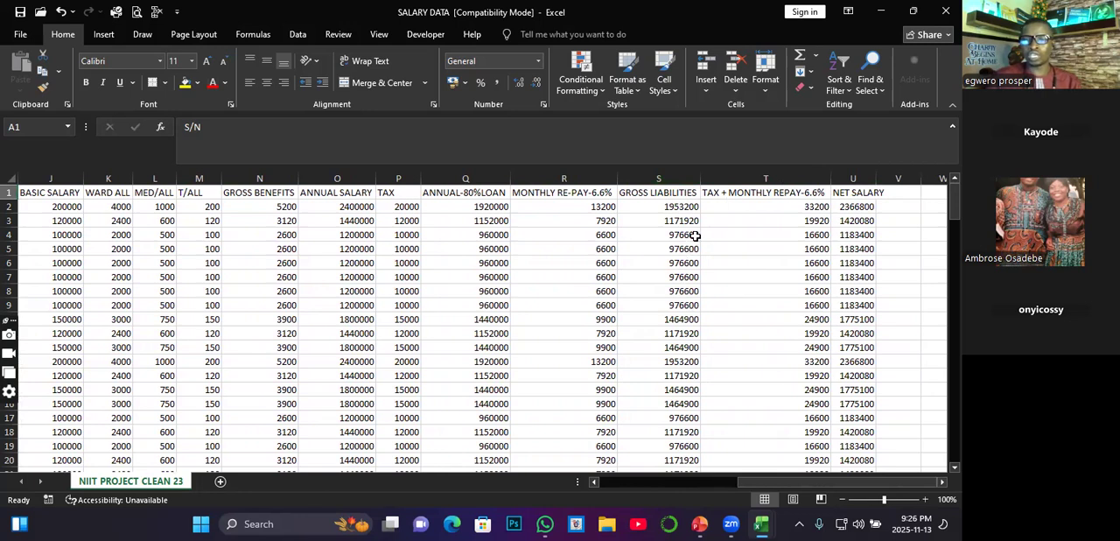
double_click(876, 179)
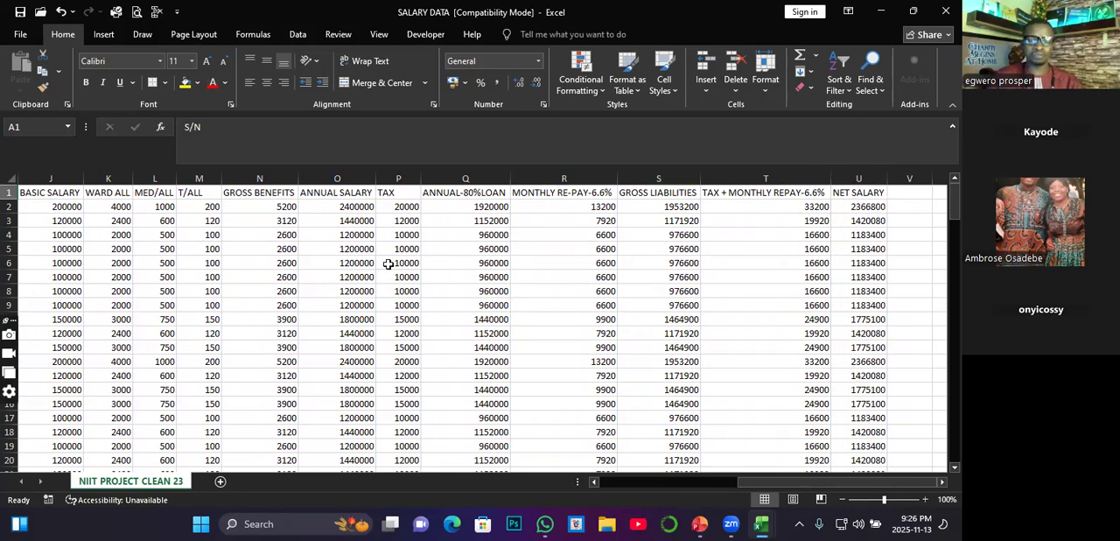
scroll(162, 284, down, 3)
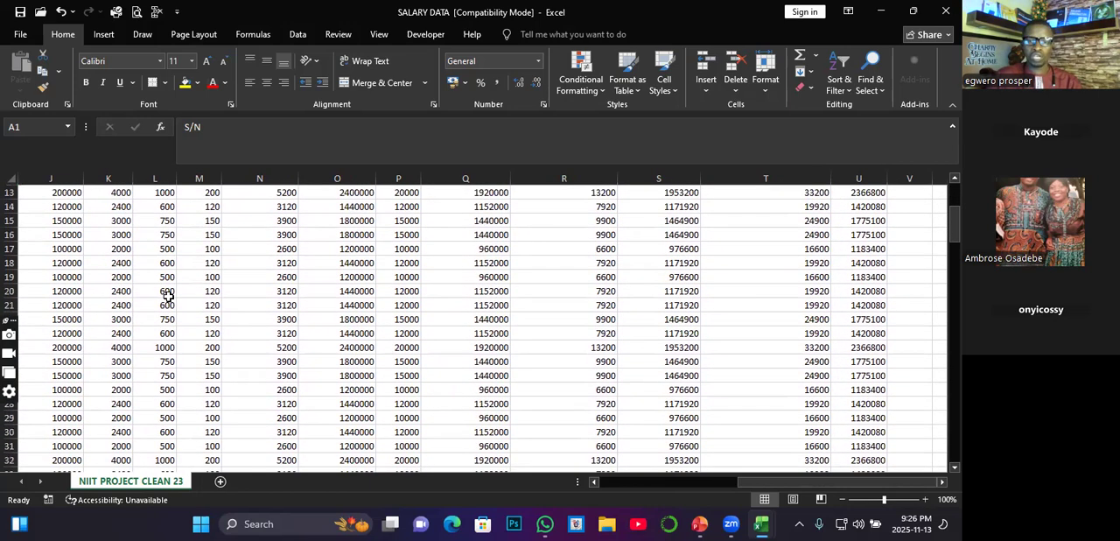
scroll(166, 293, up, 3)
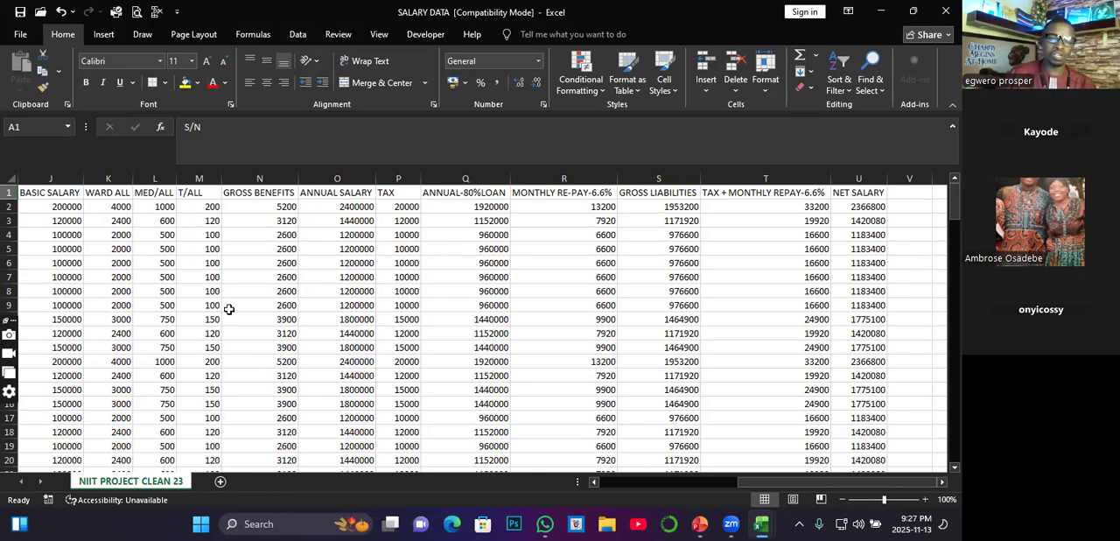
click(235, 261)
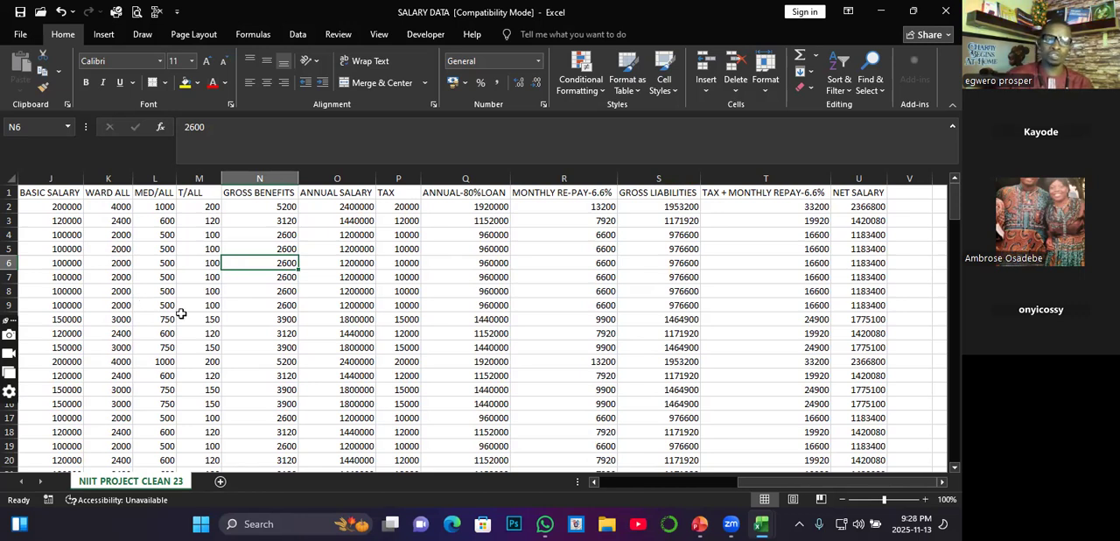
scroll(180, 314, down, 4)
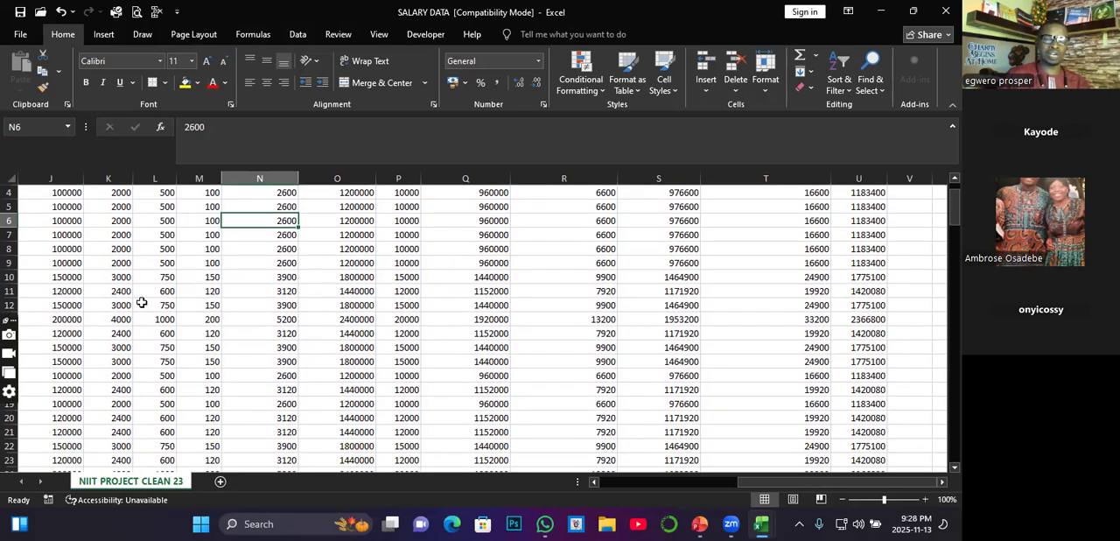
scroll(141, 302, up, 4)
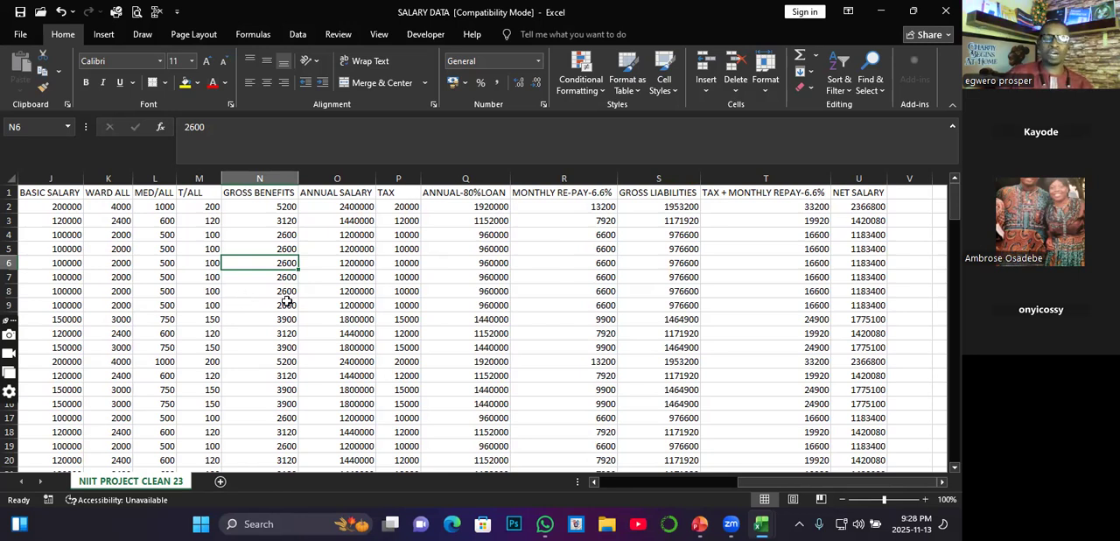
Step: Select the entire salary data range including headers, from A1 to U151, and return to the header row
drag(755, 487, 614, 486)
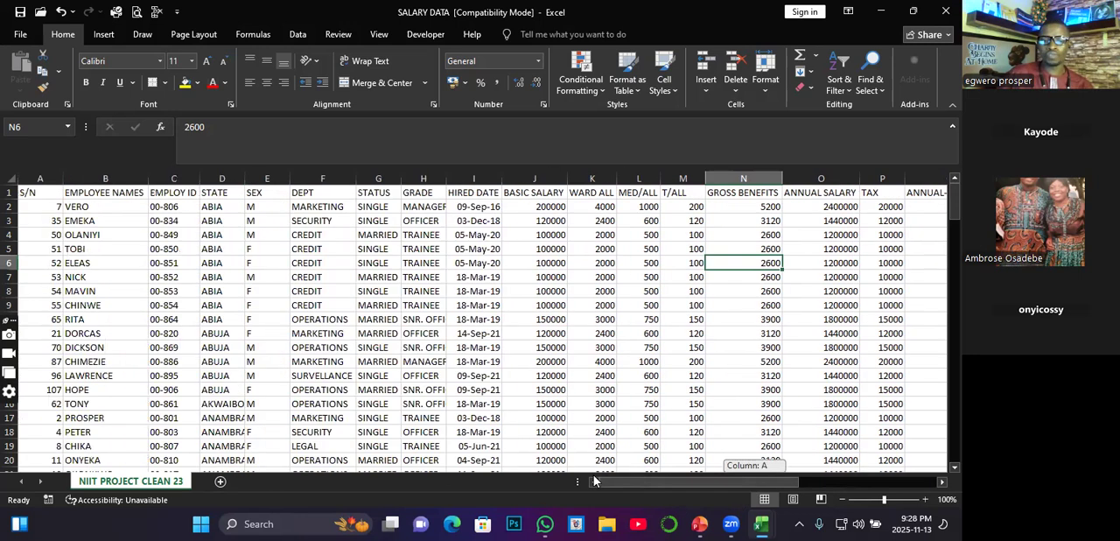
click(30, 193)
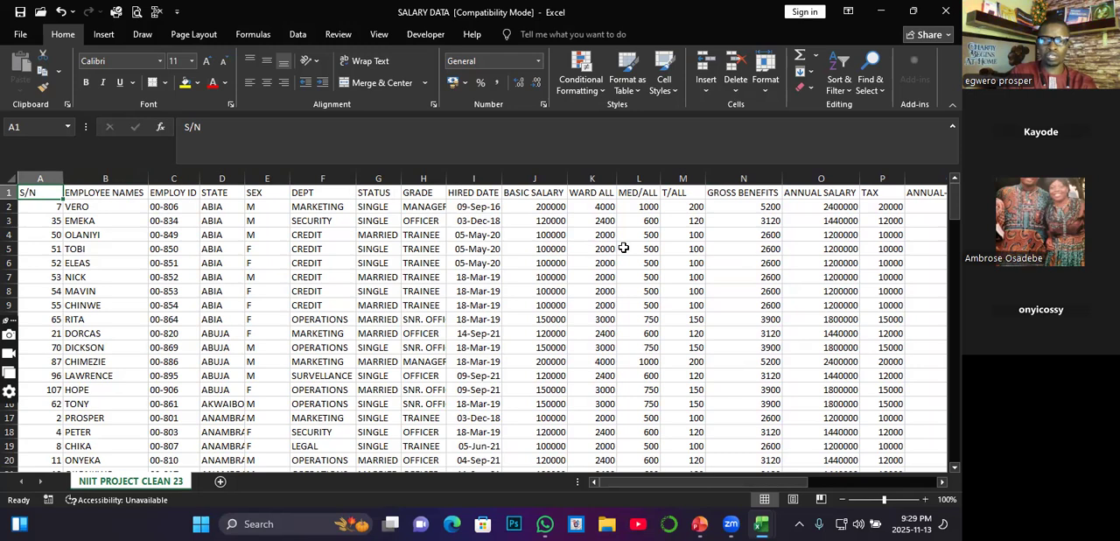
key(ctrl+shift+Right)
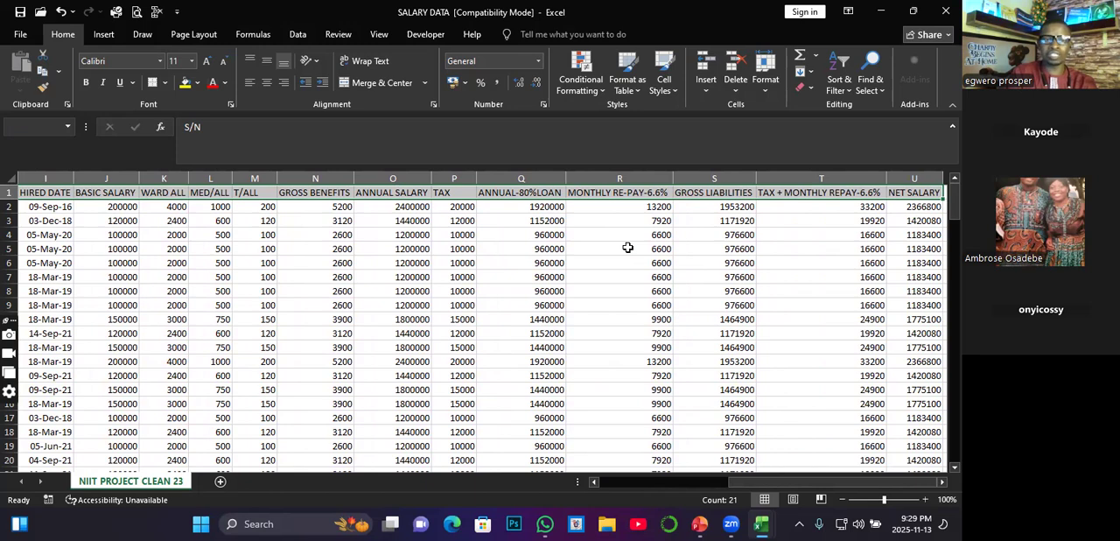
key(ctrl+shift+Down)
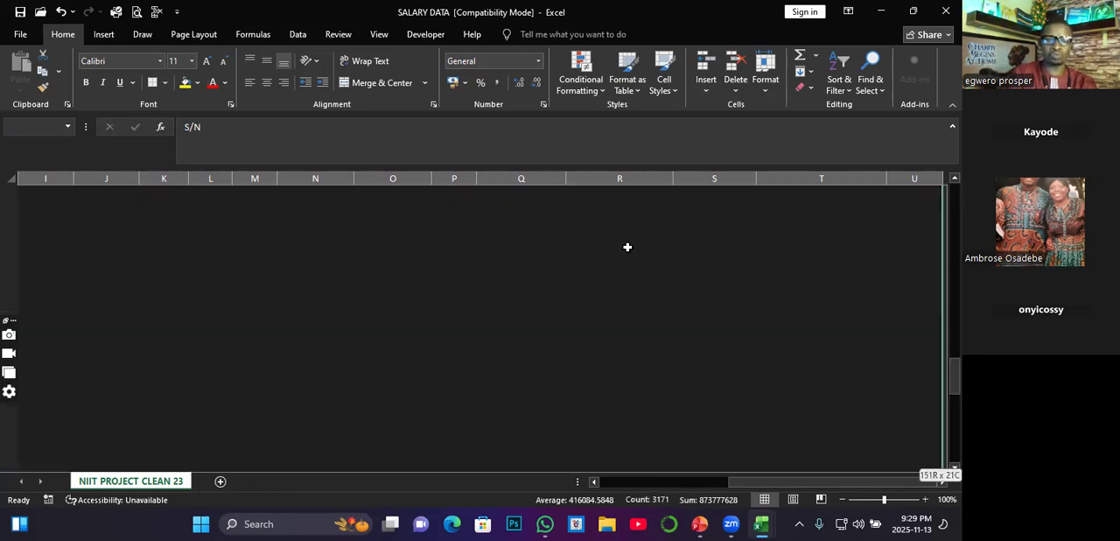
scroll(627, 248, down, 4)
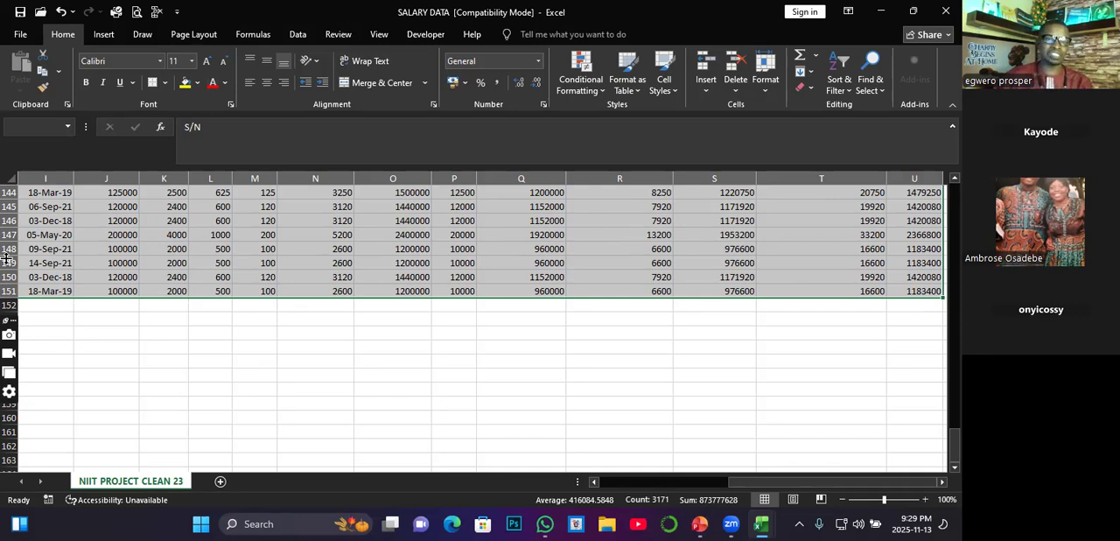
scroll(125, 275, up, 10)
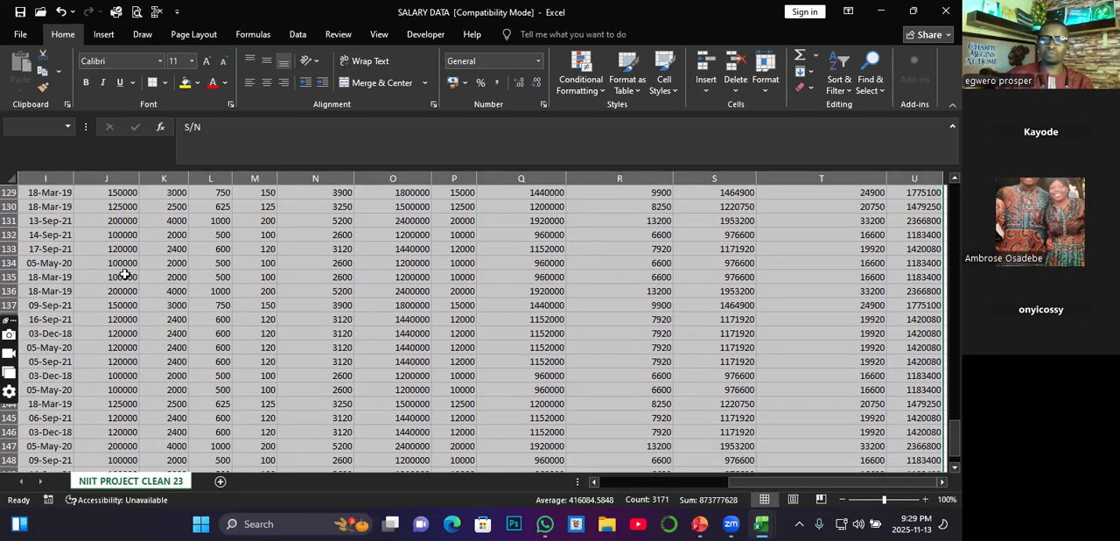
scroll(125, 275, up, 4)
drag(955, 386, 955, 194)
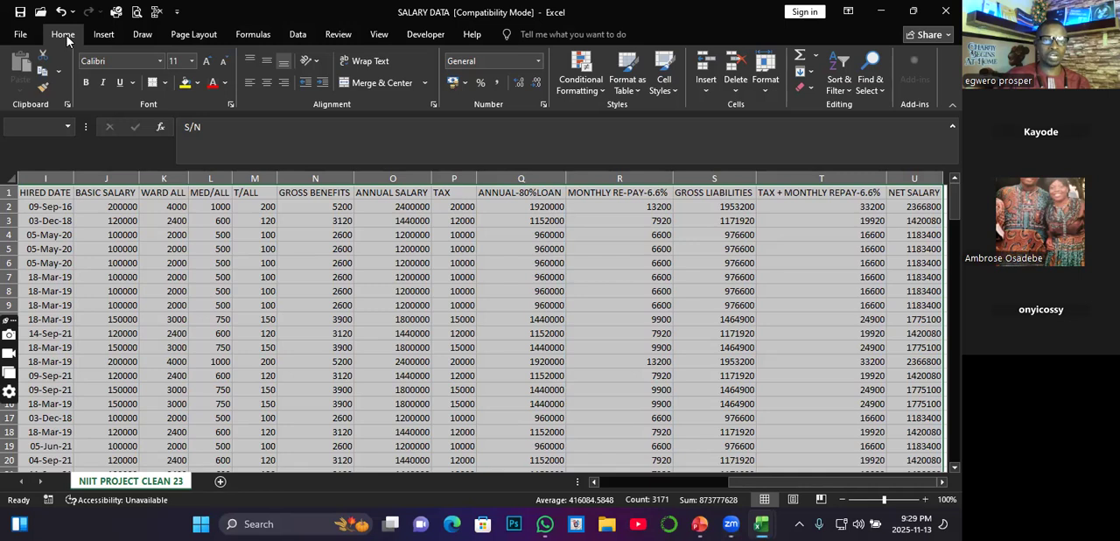
Step: Format the selected range A1 to U151 as a table with headers, using the White, Table Style Light 15 style
click(637, 87)
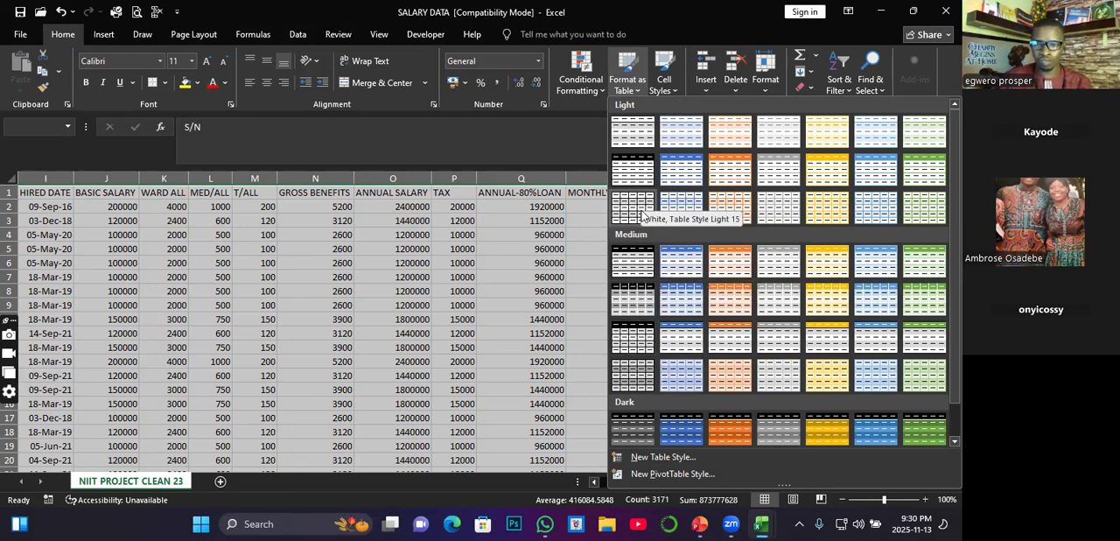
scroll(654, 293, down, 1)
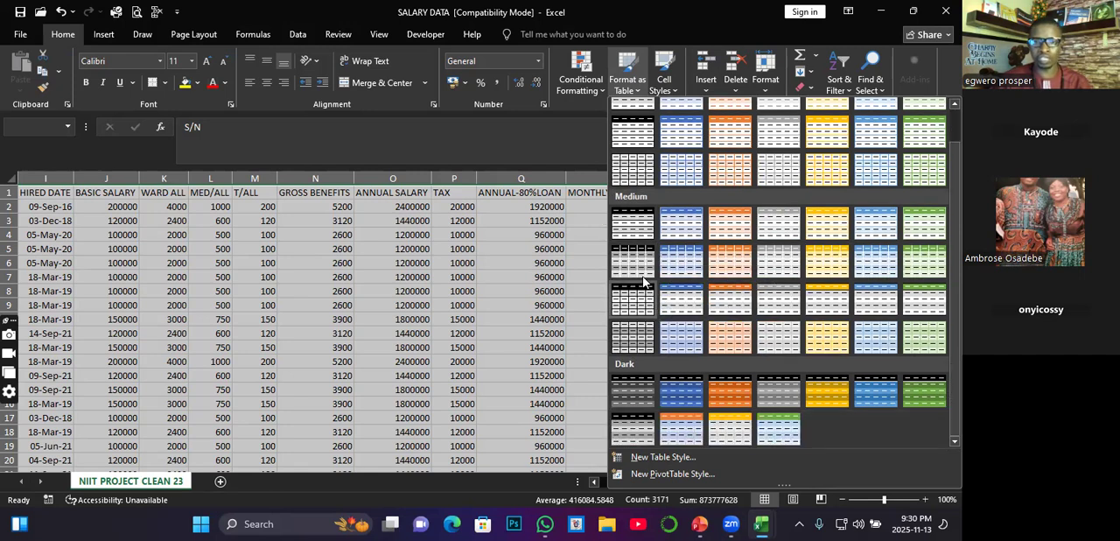
scroll(640, 198, up, 1)
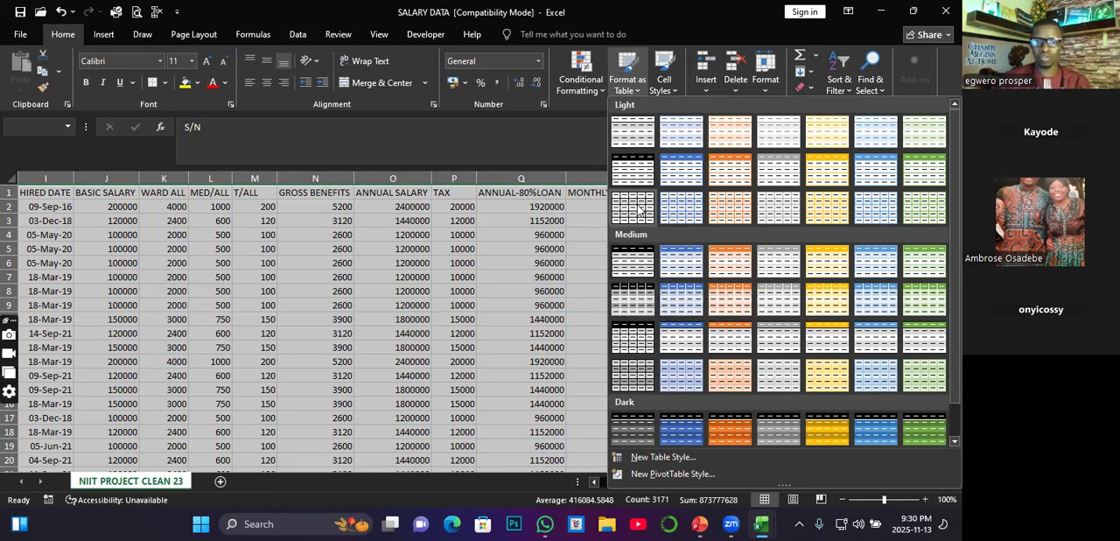
click(640, 208)
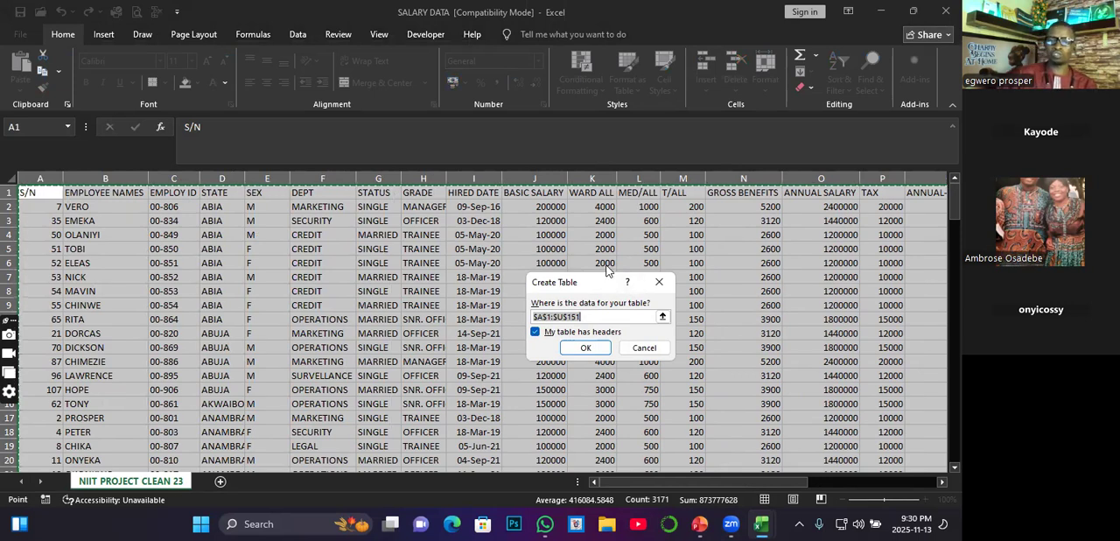
drag(602, 284, 642, 214)
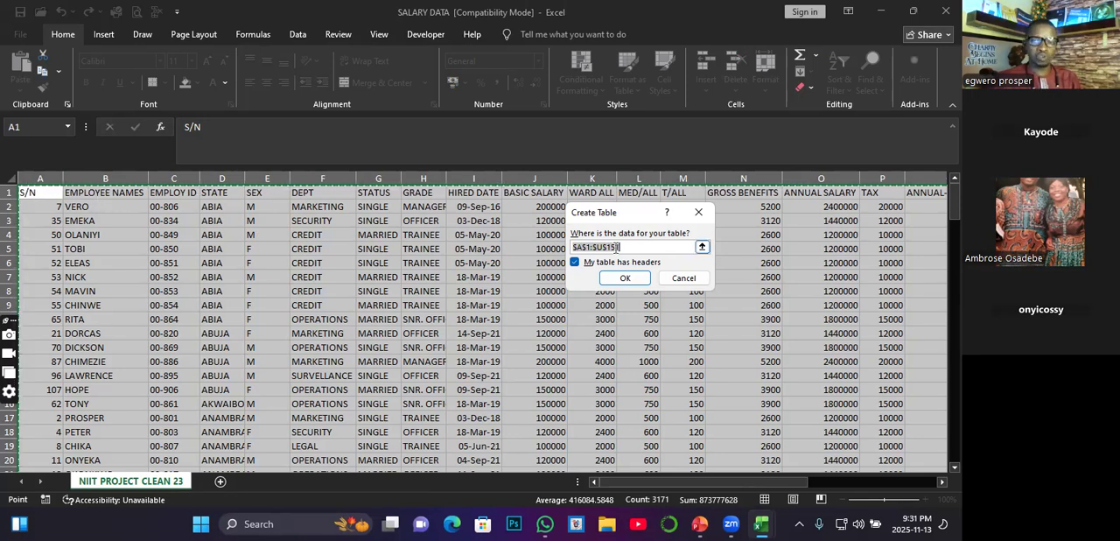
click(576, 262)
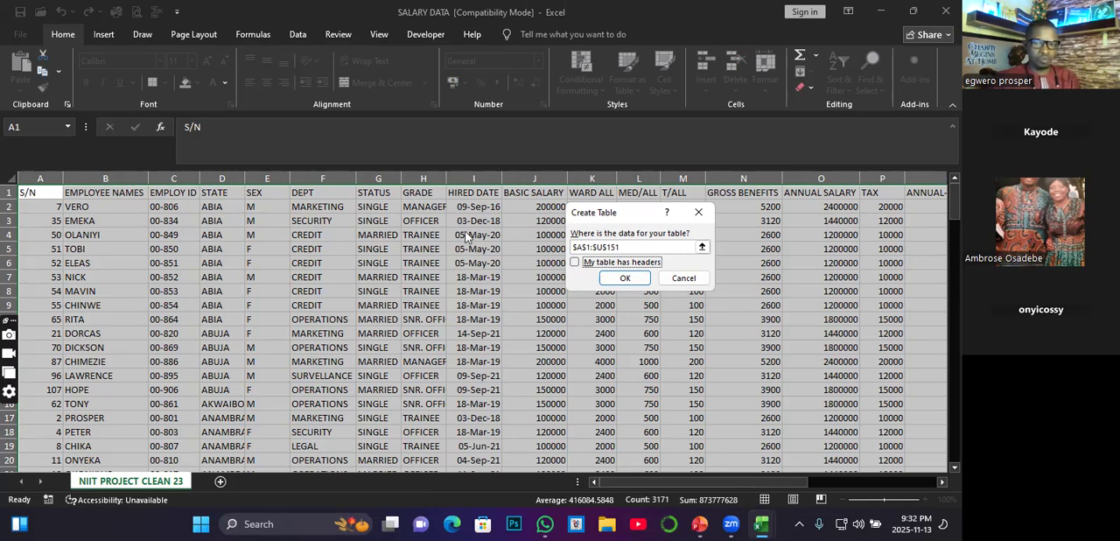
click(575, 262)
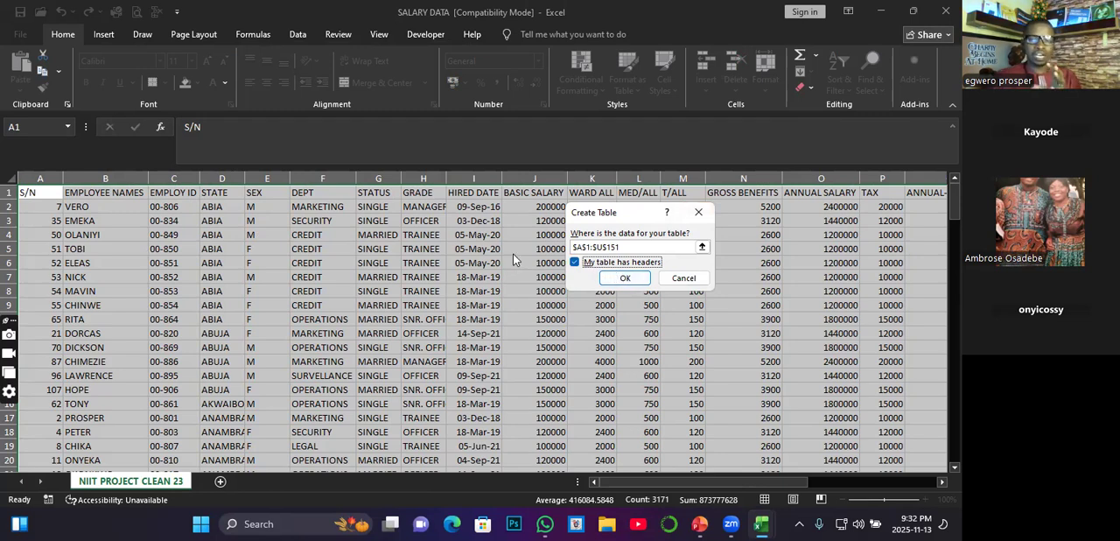
click(625, 279)
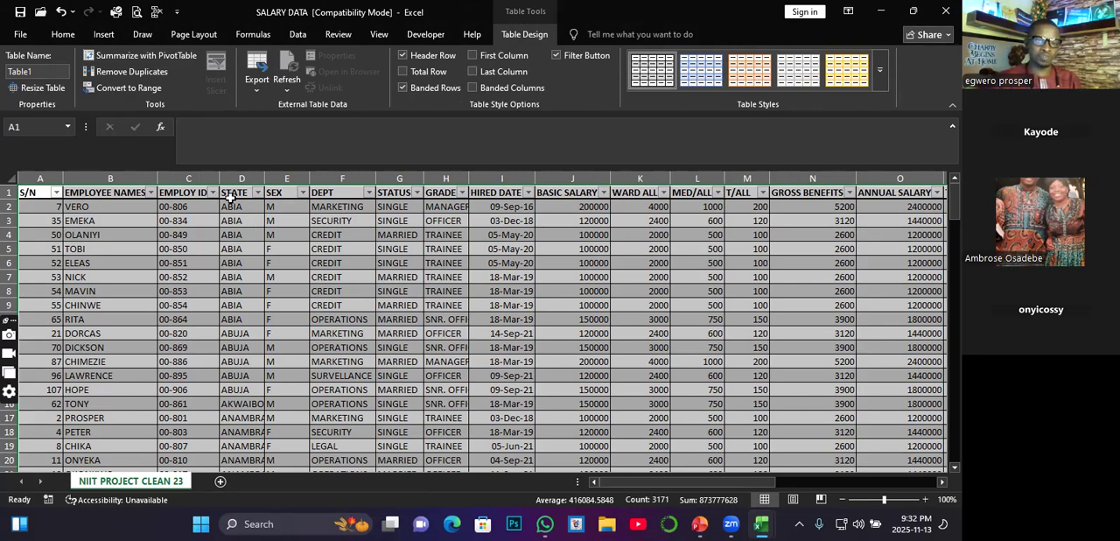
Step: Filter the STATE column to show only the ABIA records
click(257, 192)
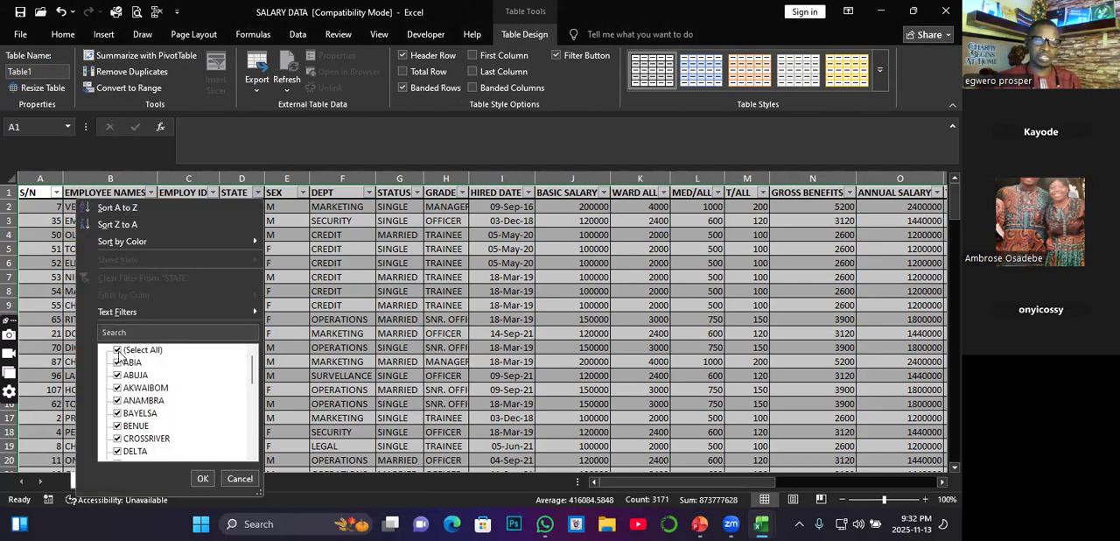
click(119, 351)
click(118, 363)
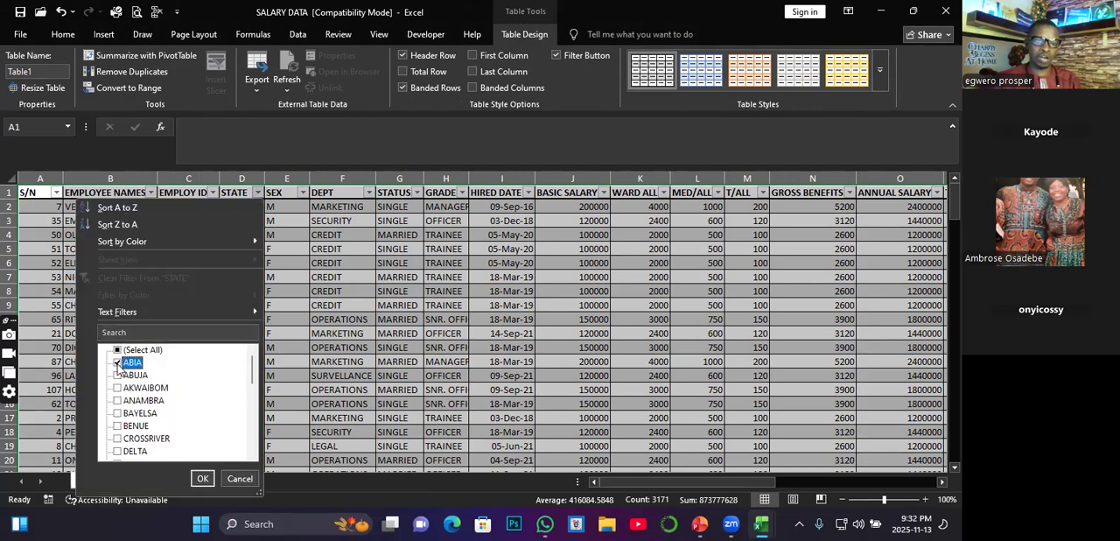
click(204, 481)
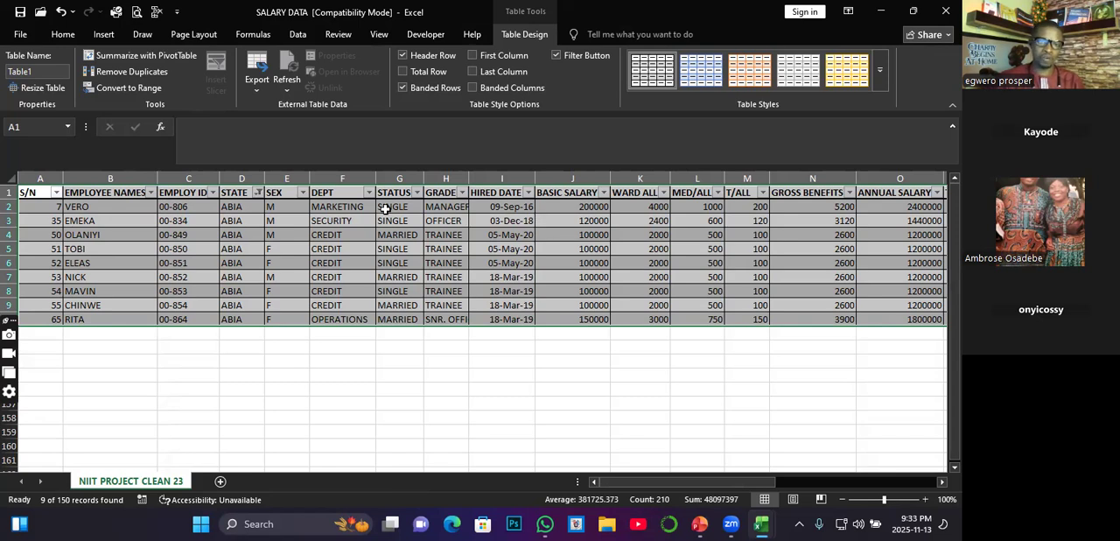
Step: Change the STATE filter to show only the ABUJA and AKWAIBOM records
click(257, 193)
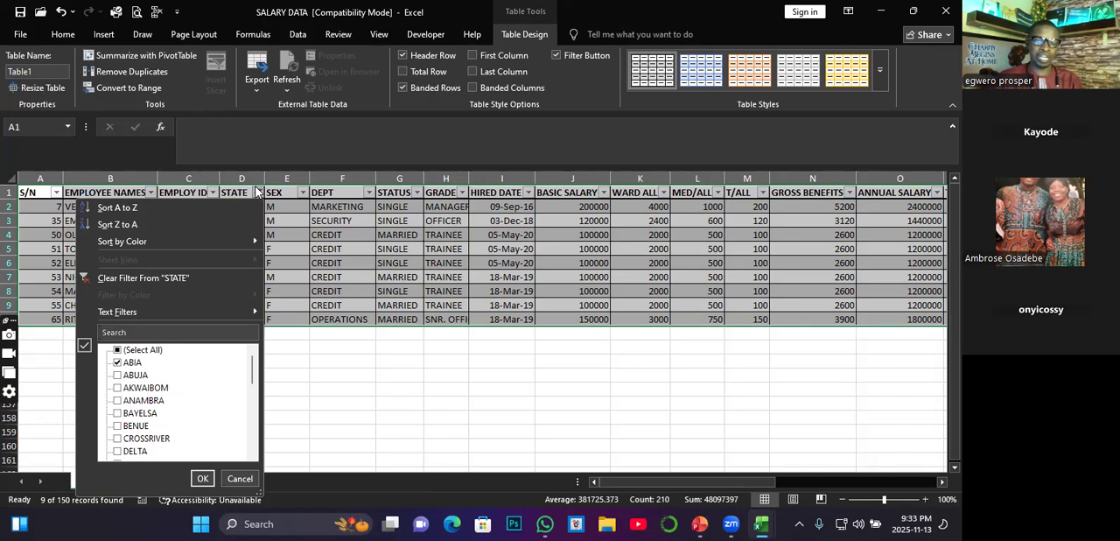
click(117, 350)
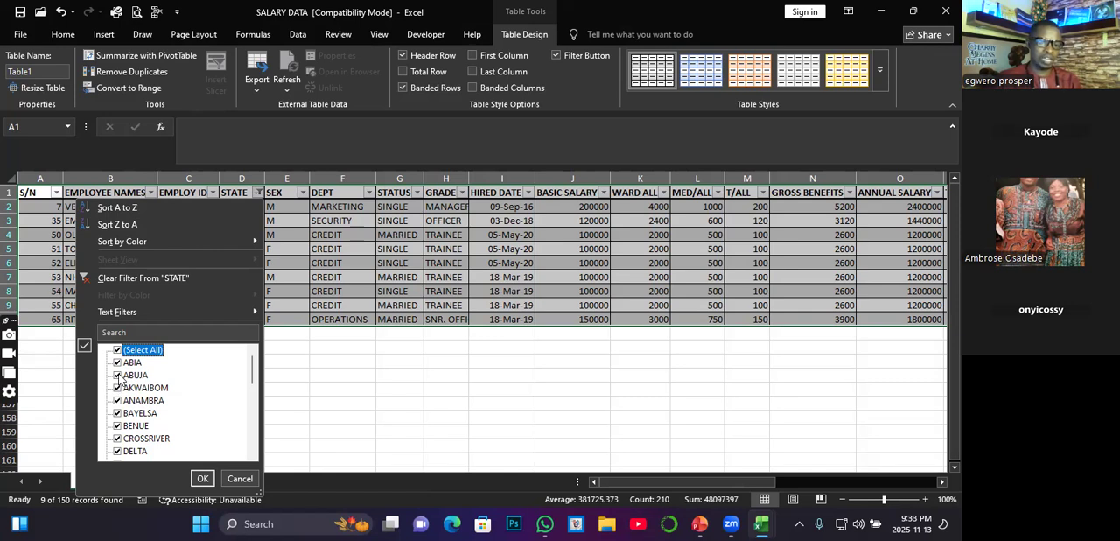
click(118, 351)
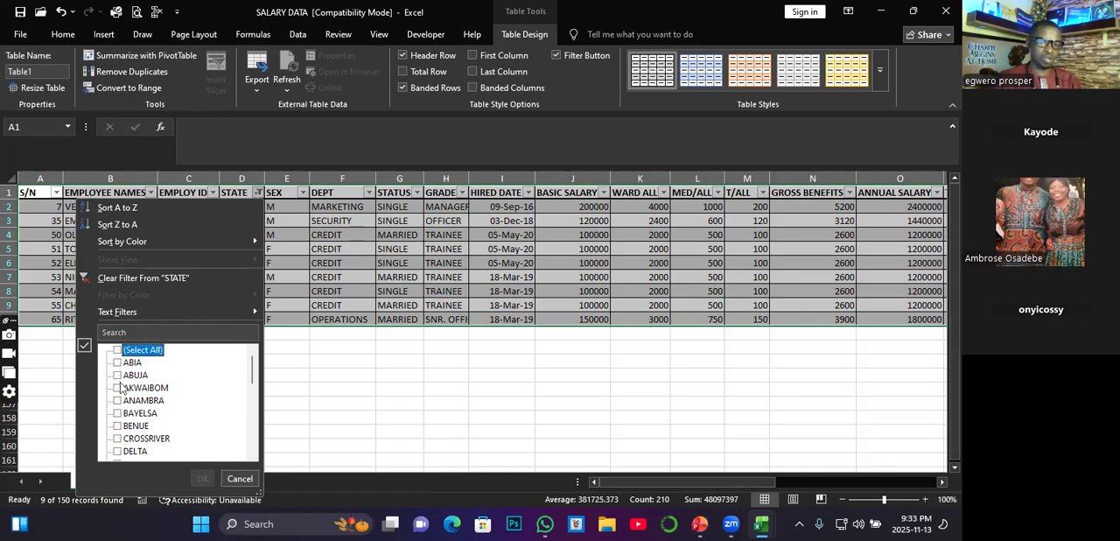
click(118, 375)
click(118, 388)
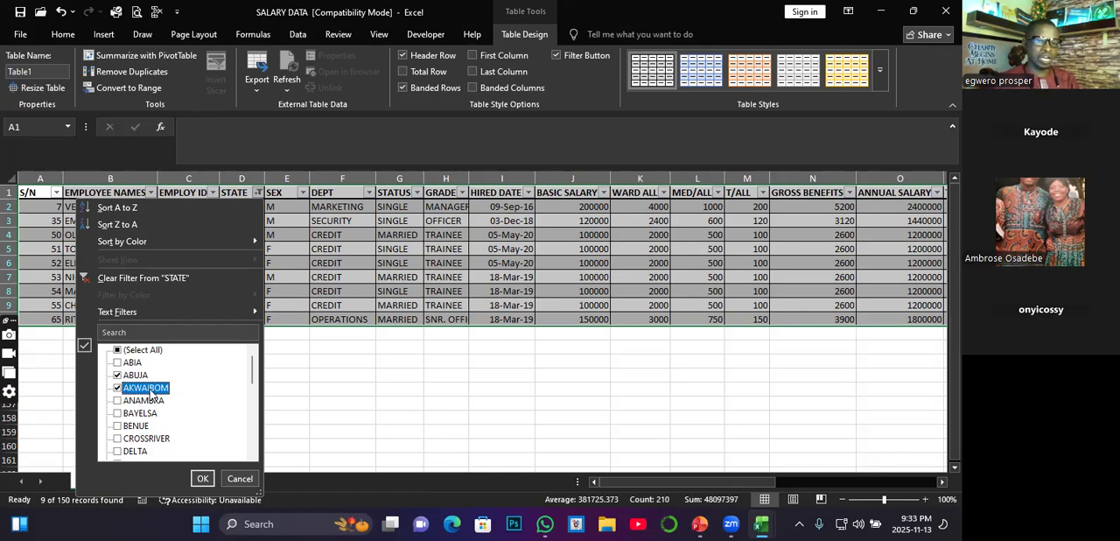
click(202, 479)
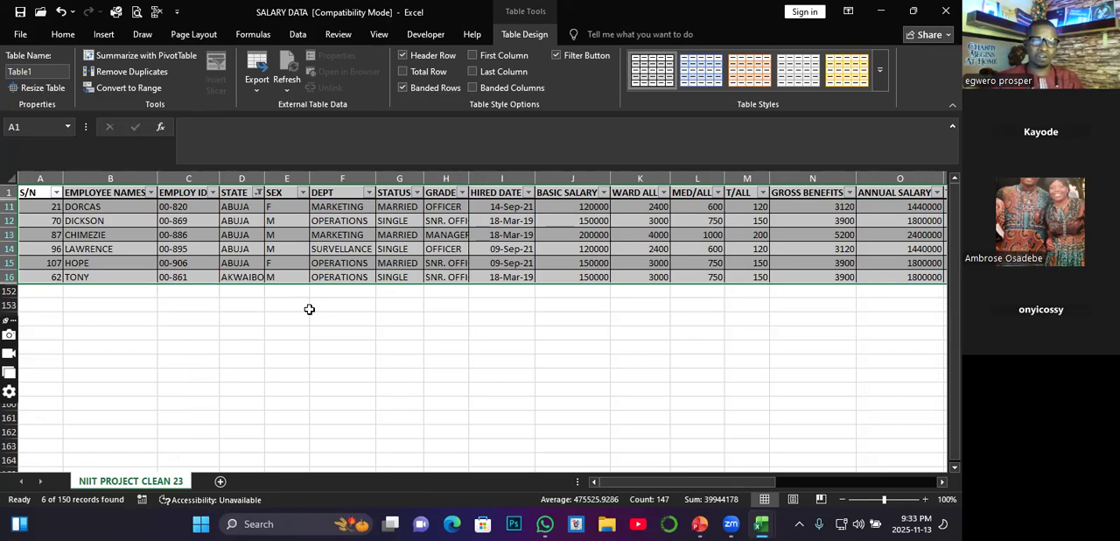
Step: Reset the STATE filter to include all states
click(258, 192)
click(121, 351)
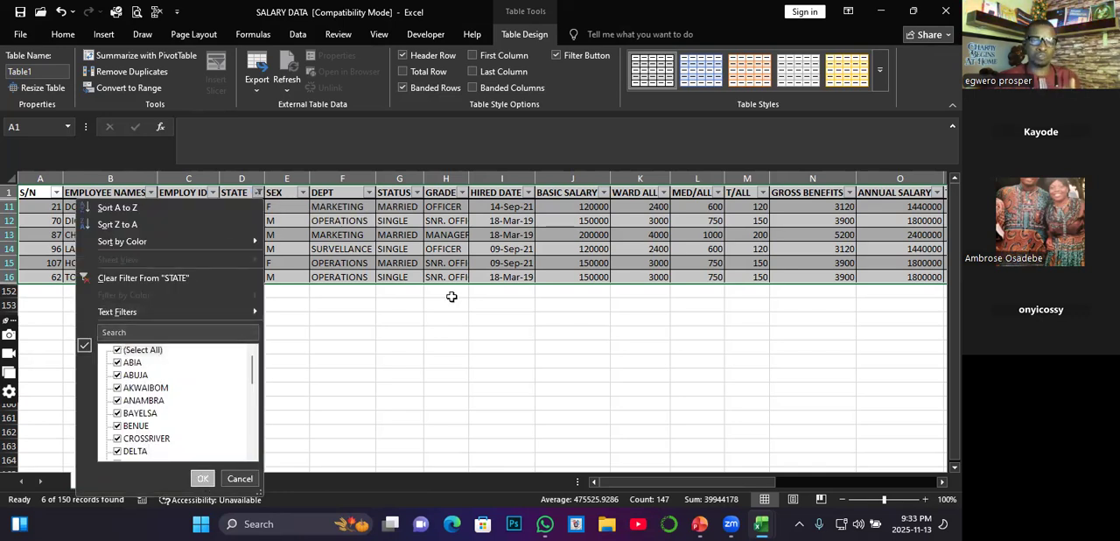
key(Return)
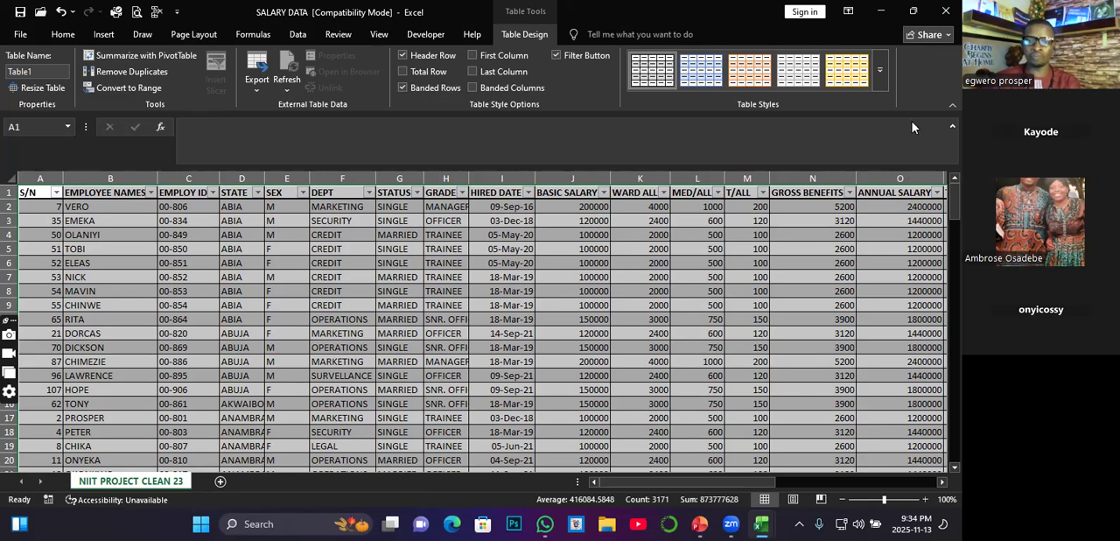
Step: Look through the formatted table down past its last record and return to the header row
click(391, 320)
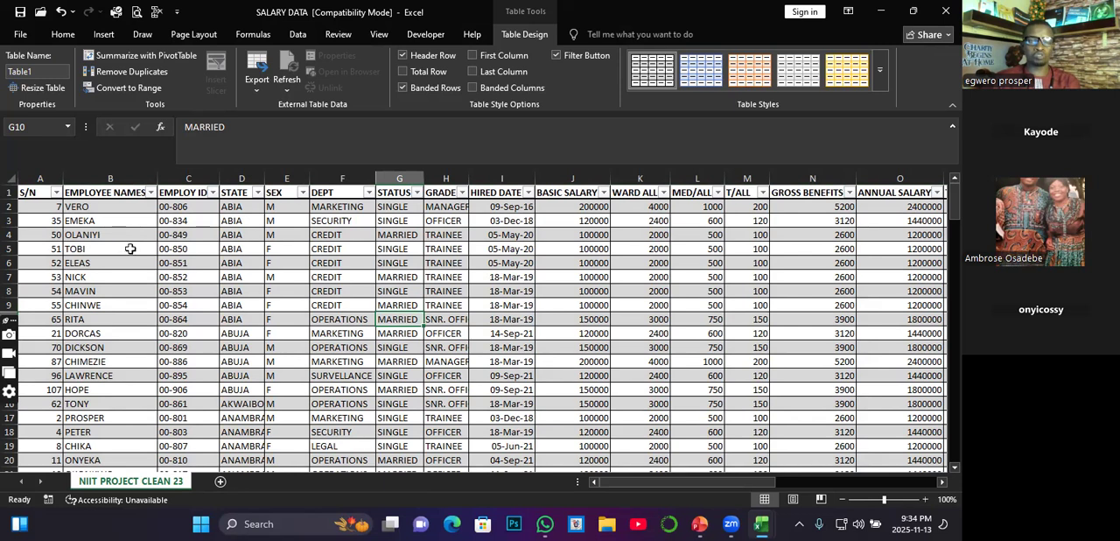
click(175, 236)
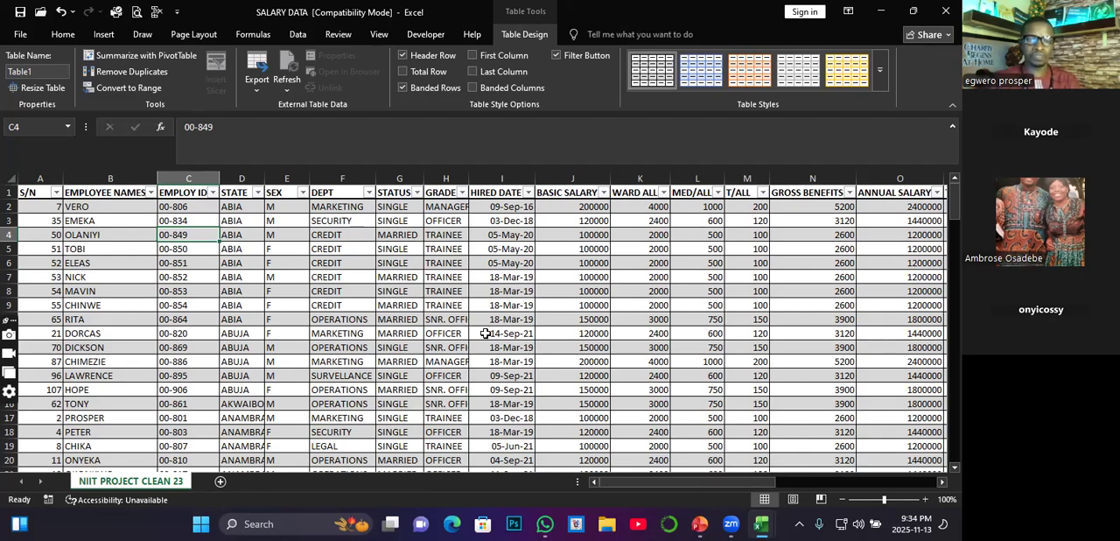
scroll(246, 238, down, 20)
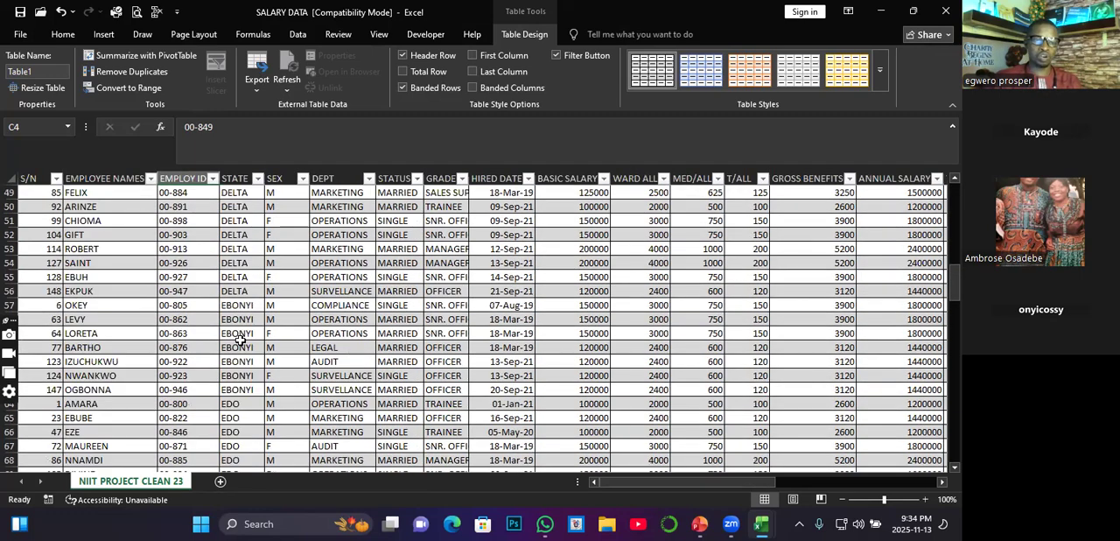
scroll(237, 349, down, 16)
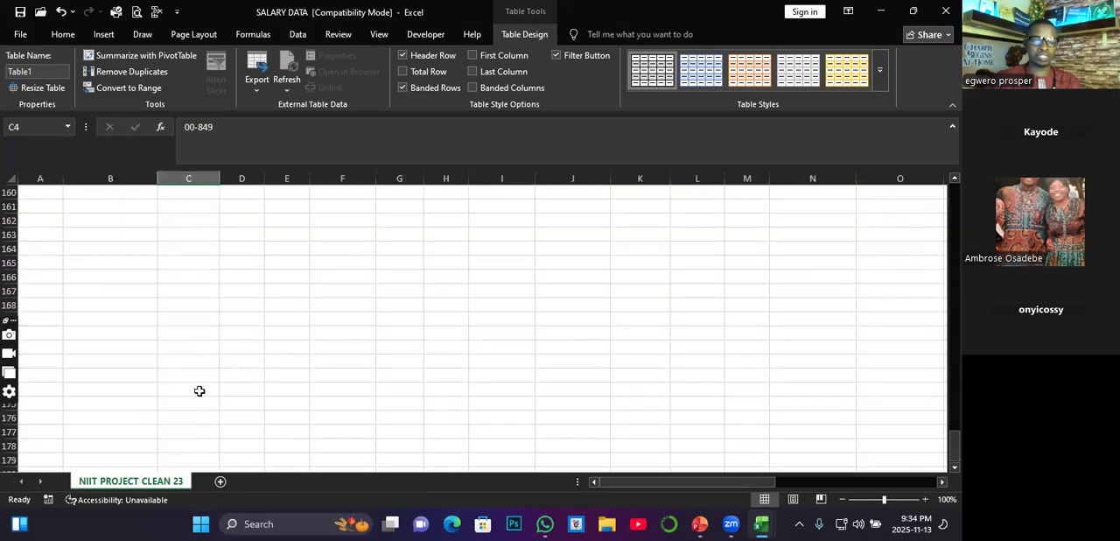
click(196, 390)
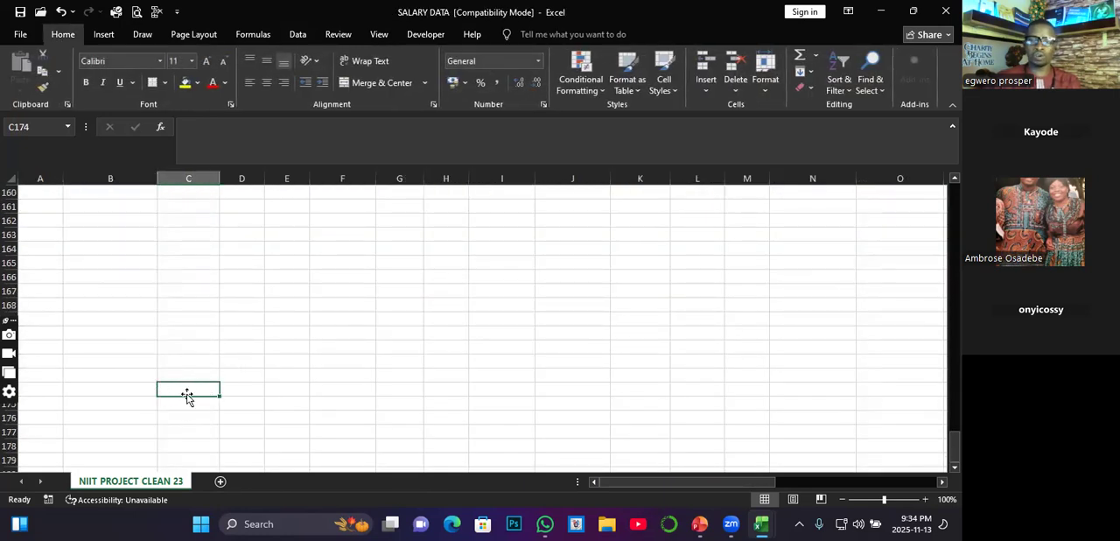
scroll(189, 389, up, 20)
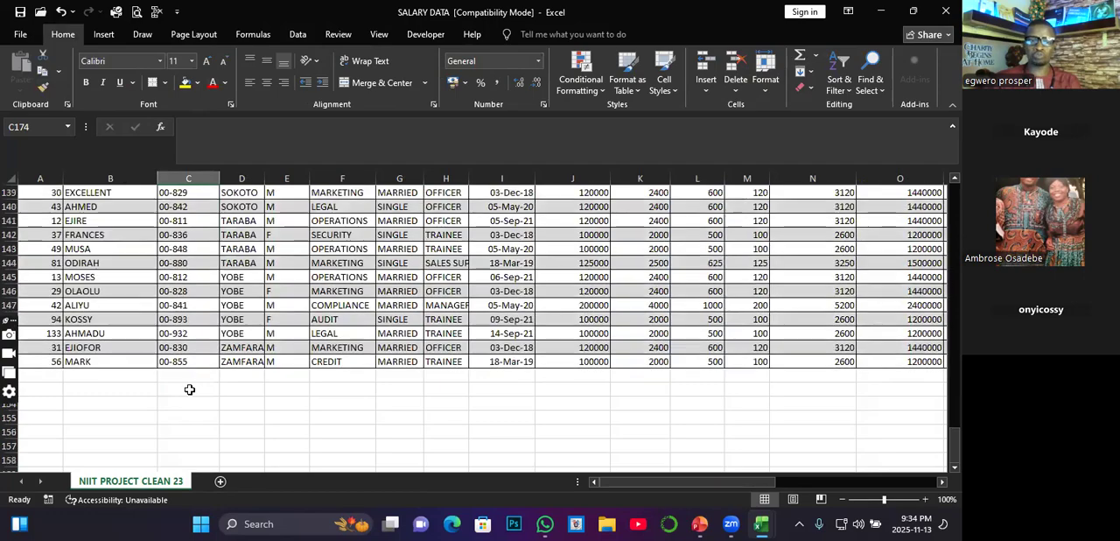
scroll(231, 338, up, 7)
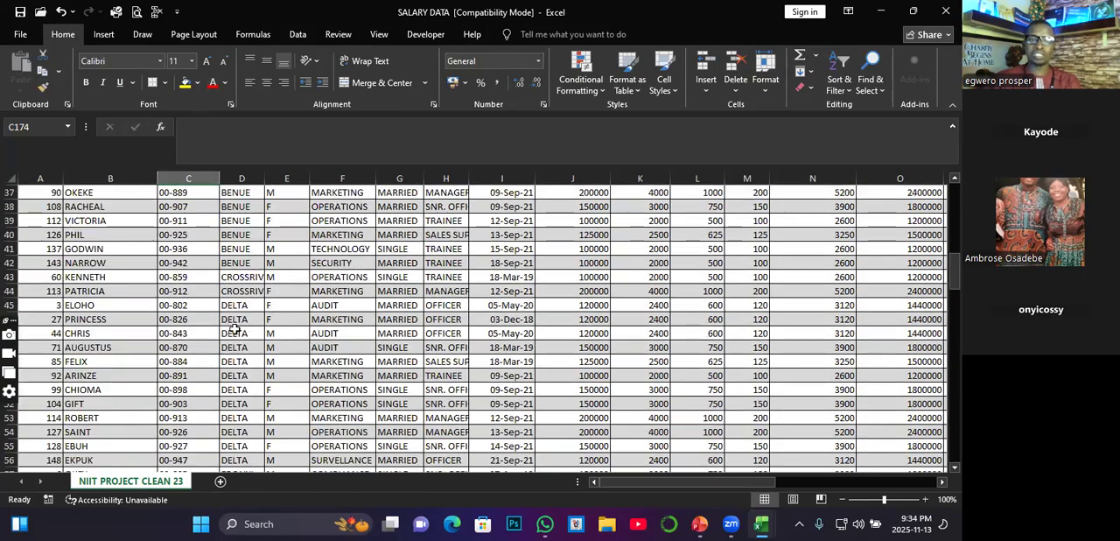
click(239, 292)
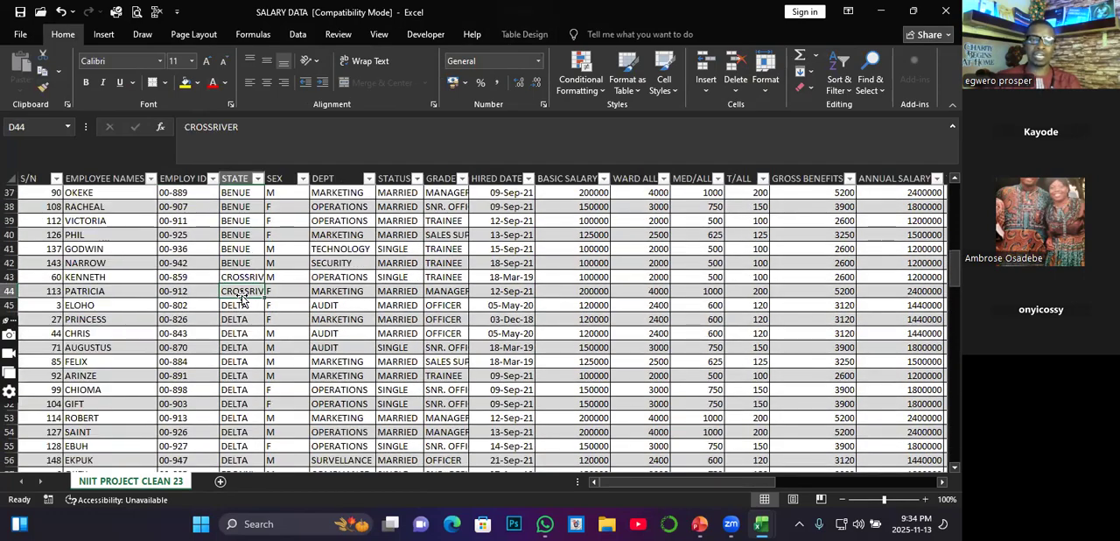
click(381, 276)
scroll(297, 260, up, 12)
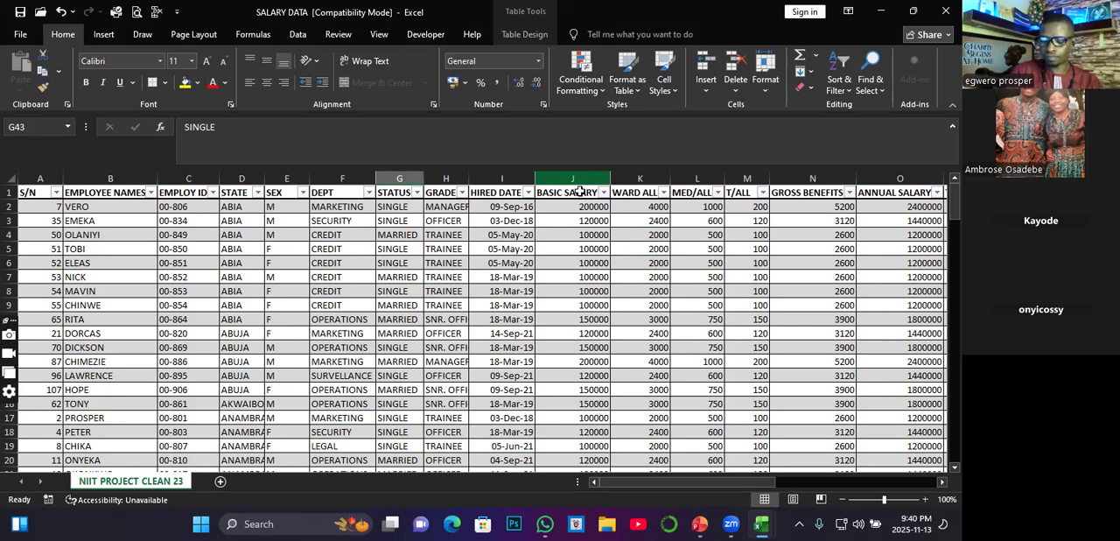
drag(652, 249, 681, 300)
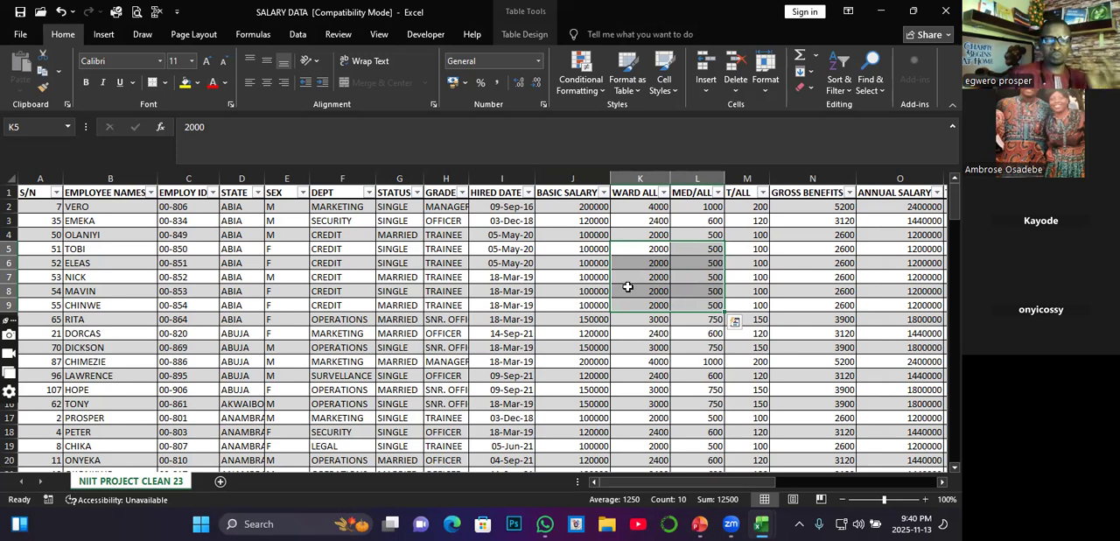
click(480, 275)
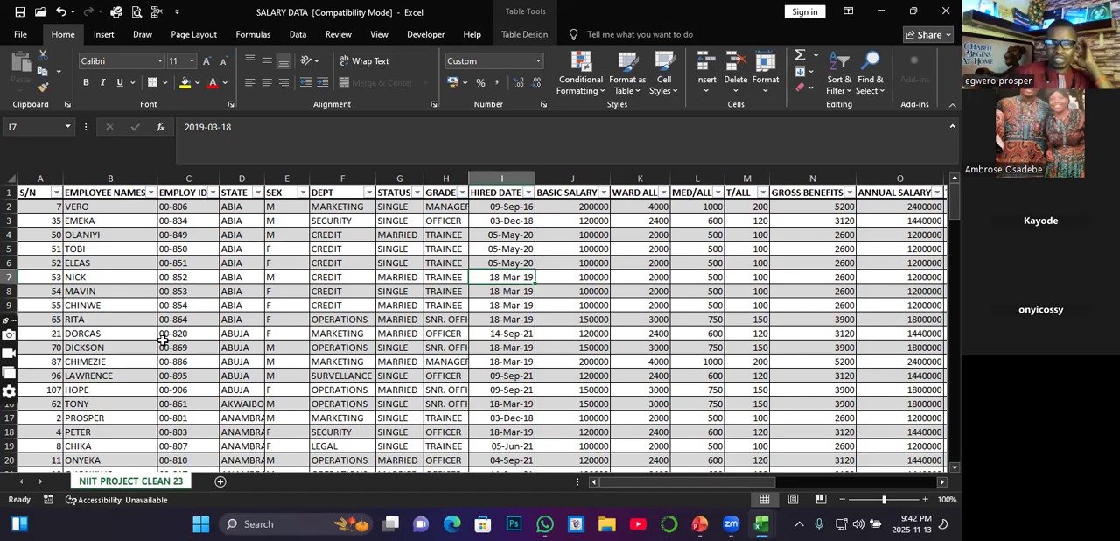
Step: Select the whole salary table from the S/N header to the last NET SALARY record and start a PivotTable from it
click(33, 193)
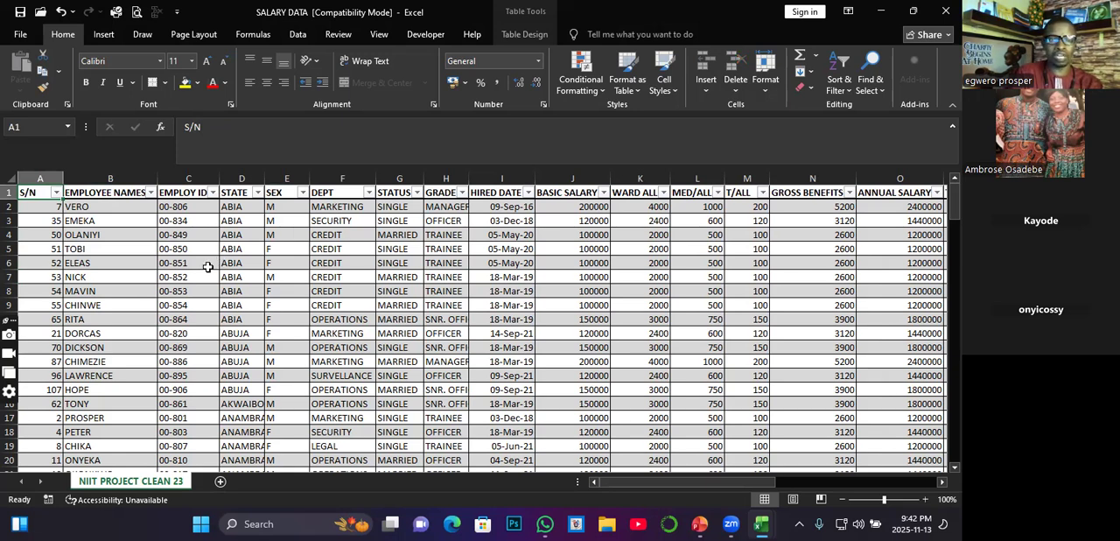
key(ctrl+shift+Right)
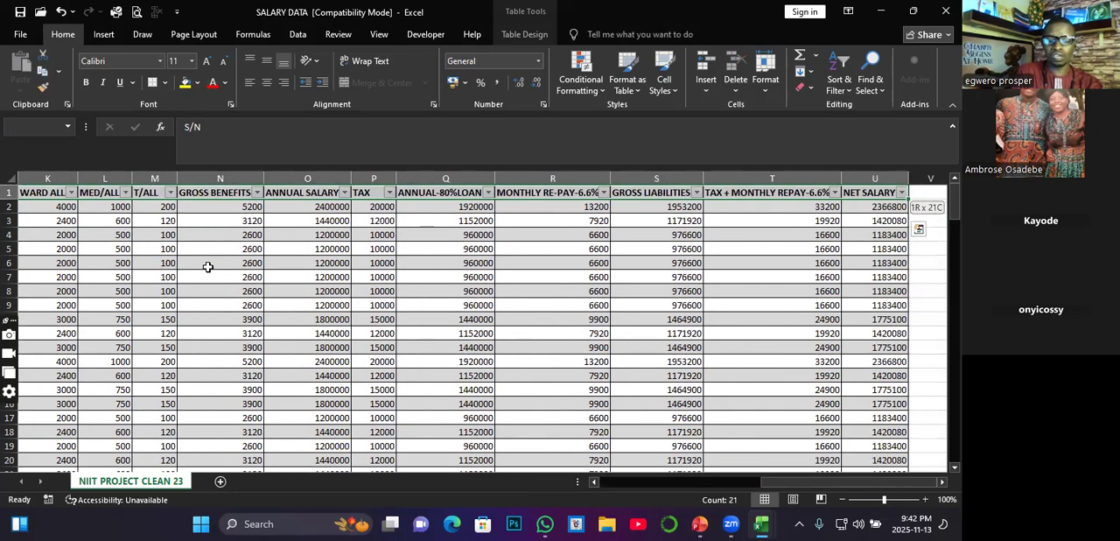
key(ctrl+shift+Down)
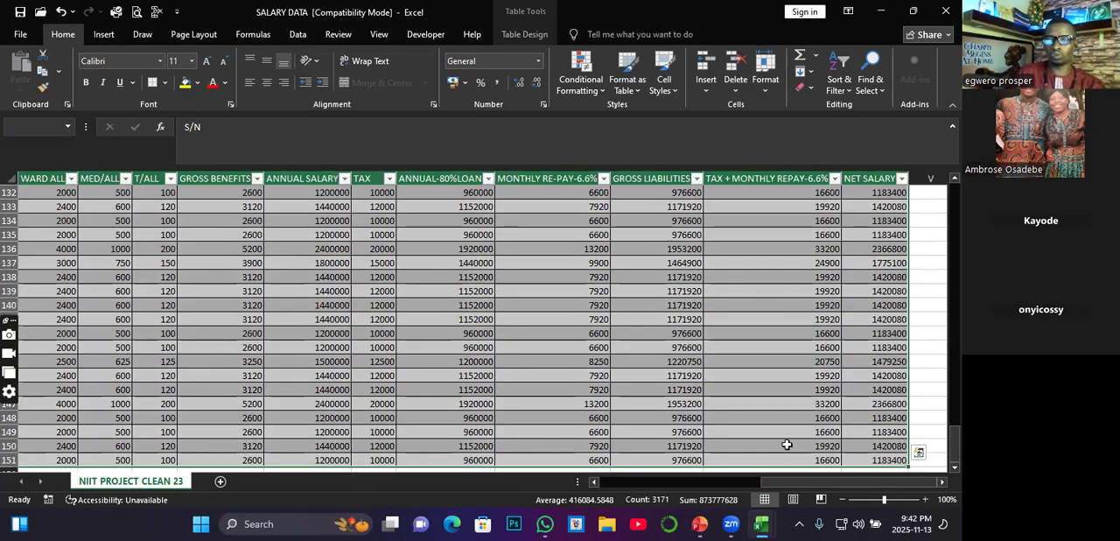
drag(955, 445, 955, 199)
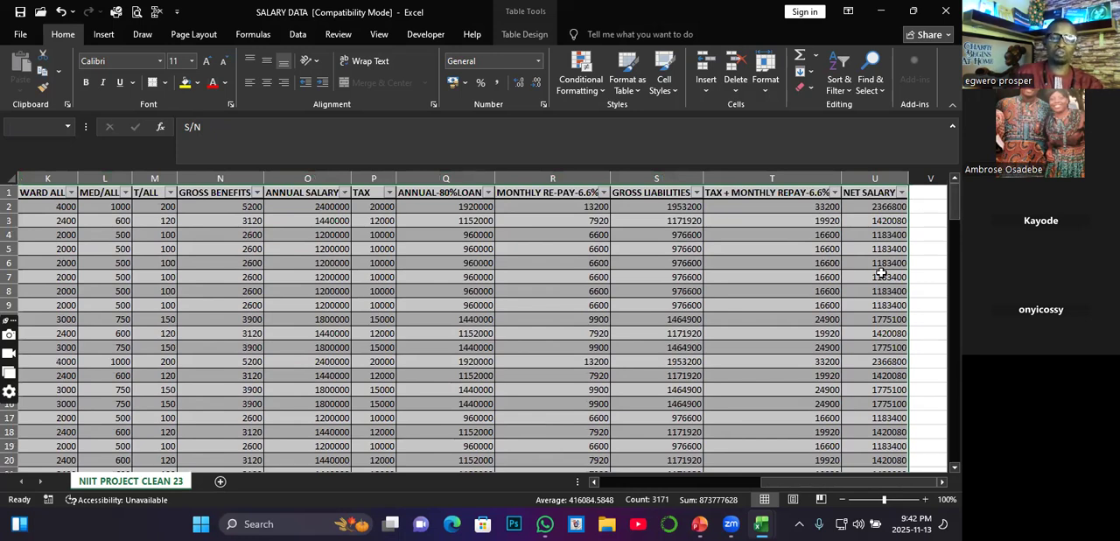
click(105, 35)
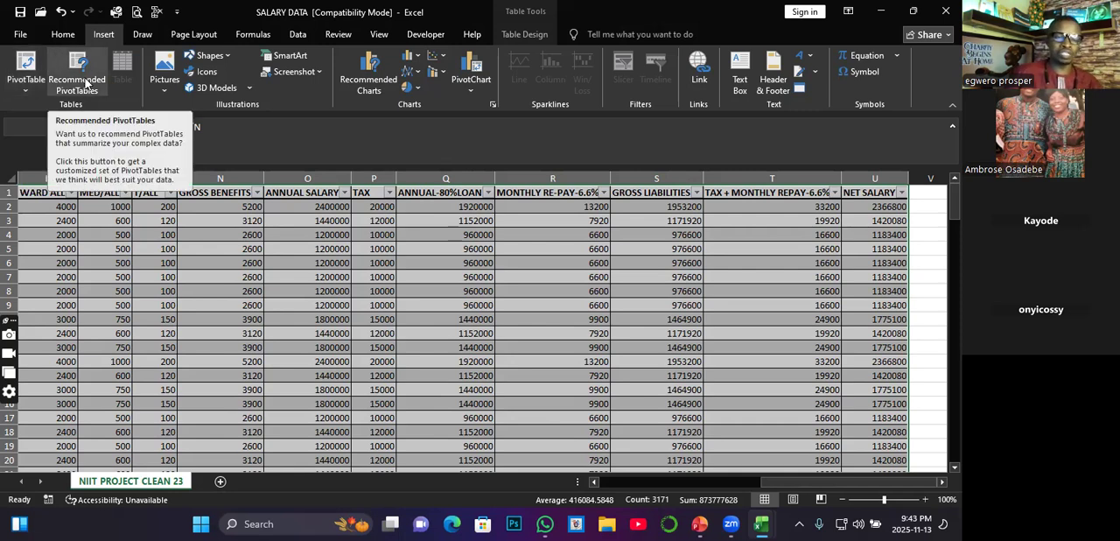
click(26, 72)
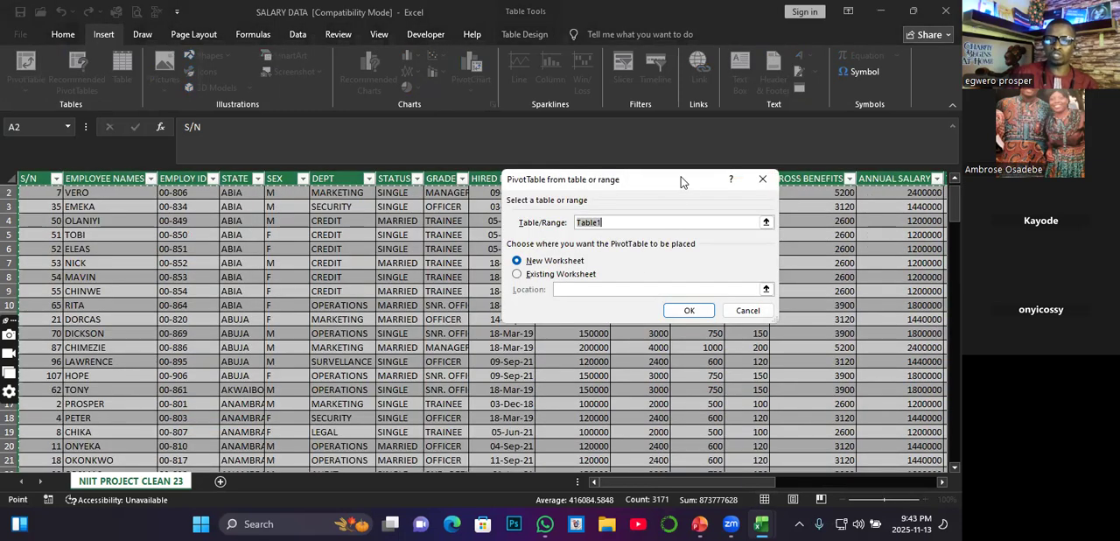
drag(686, 181, 663, 189)
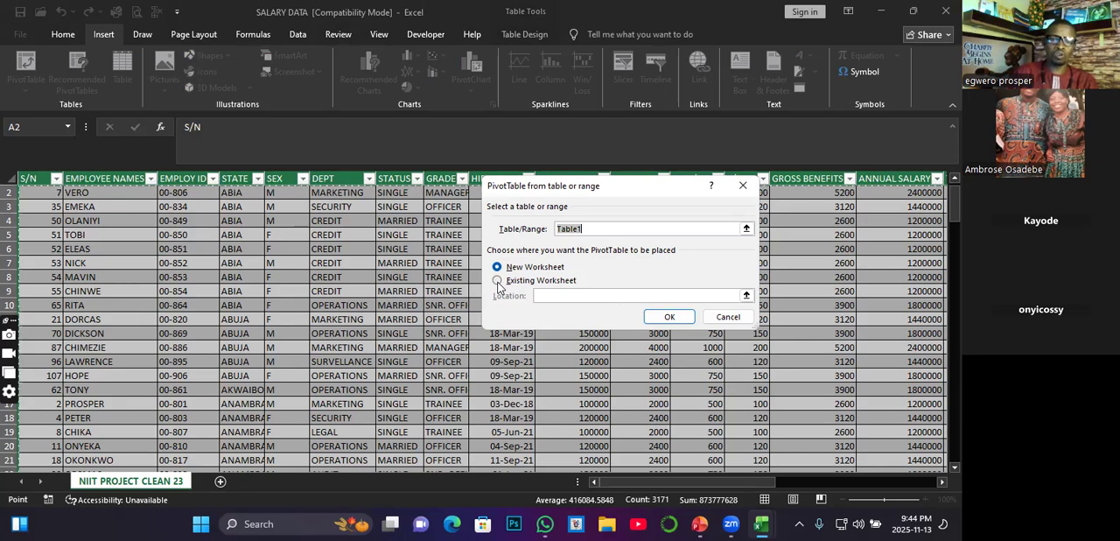
Step: Create the PivotTable on the existing NIIT PROJECT CLEAN 23 worksheet at cell Y3
click(498, 282)
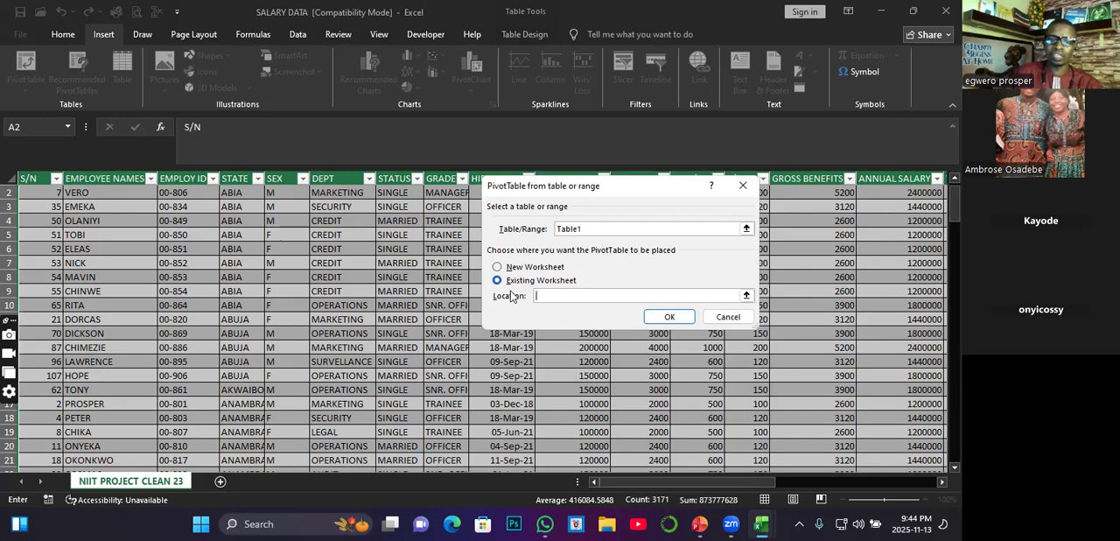
click(540, 295)
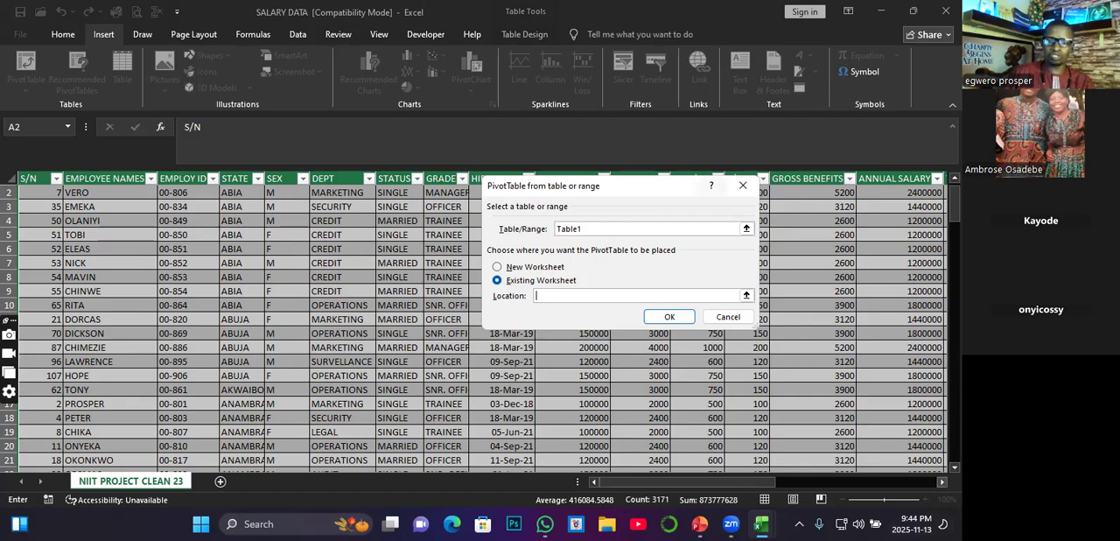
click(942, 482)
scroll(481, 367, right, 5)
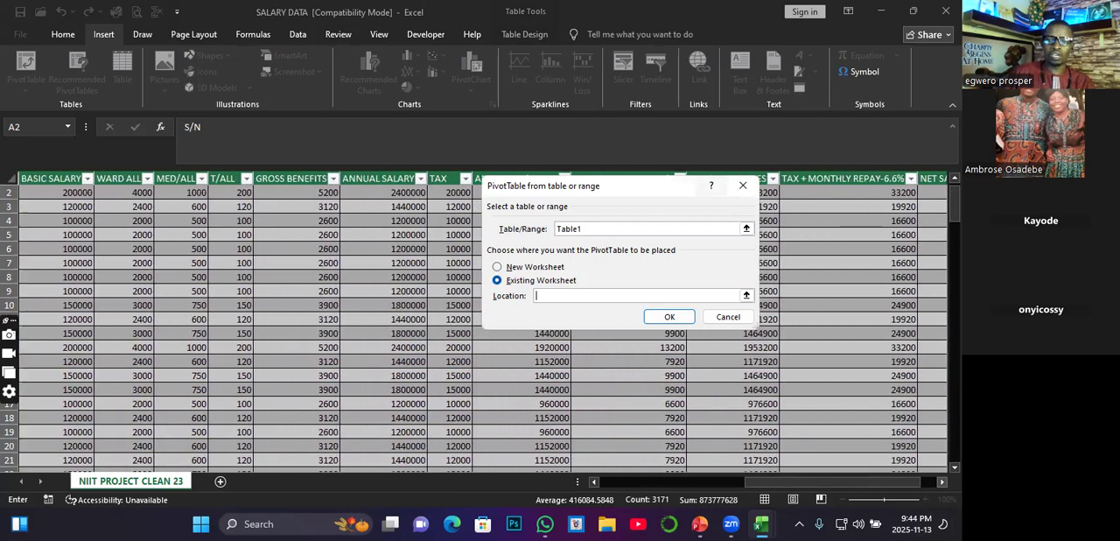
scroll(691, 409, right, 7)
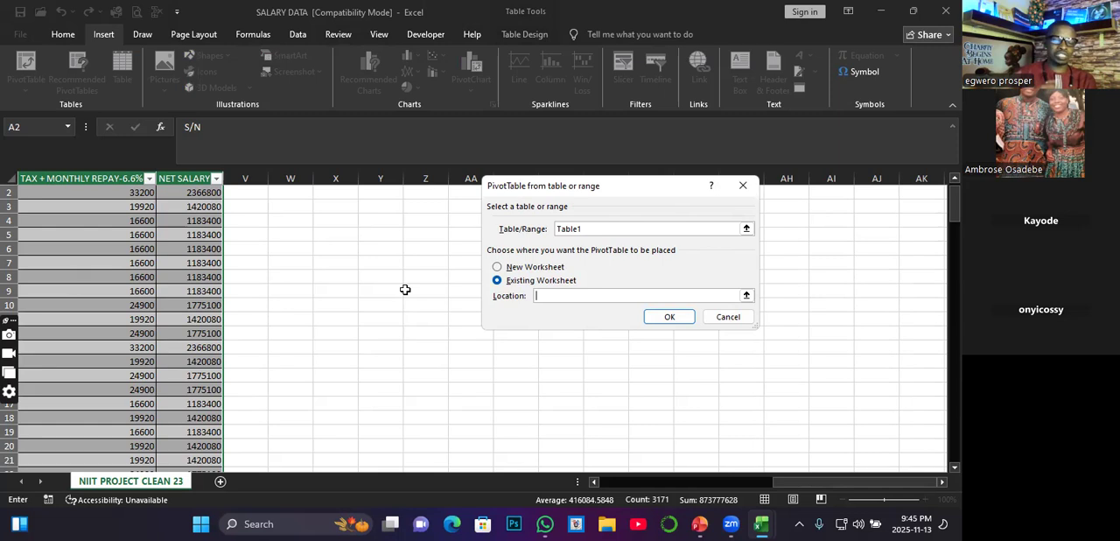
click(498, 268)
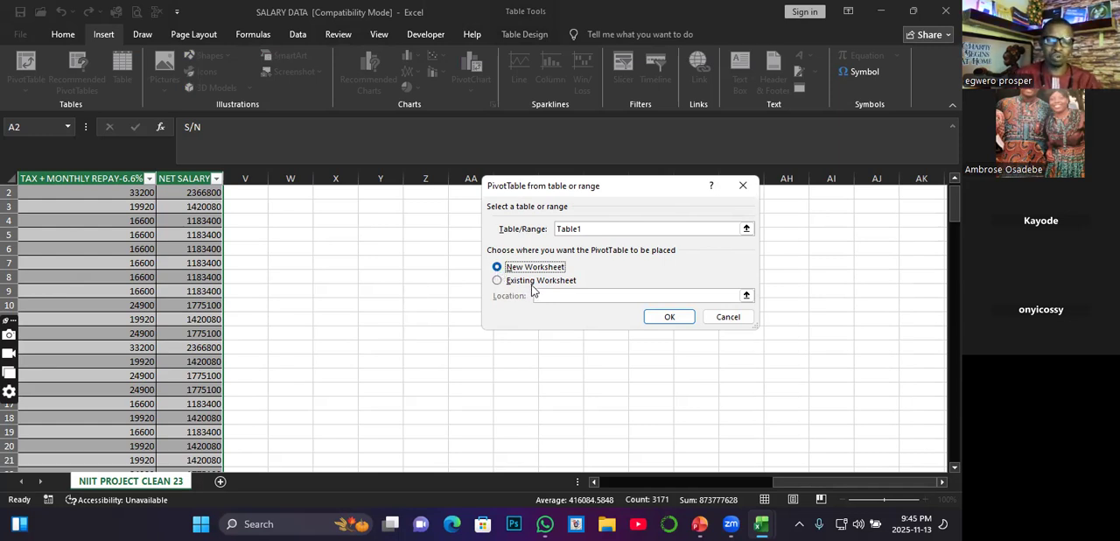
click(496, 282)
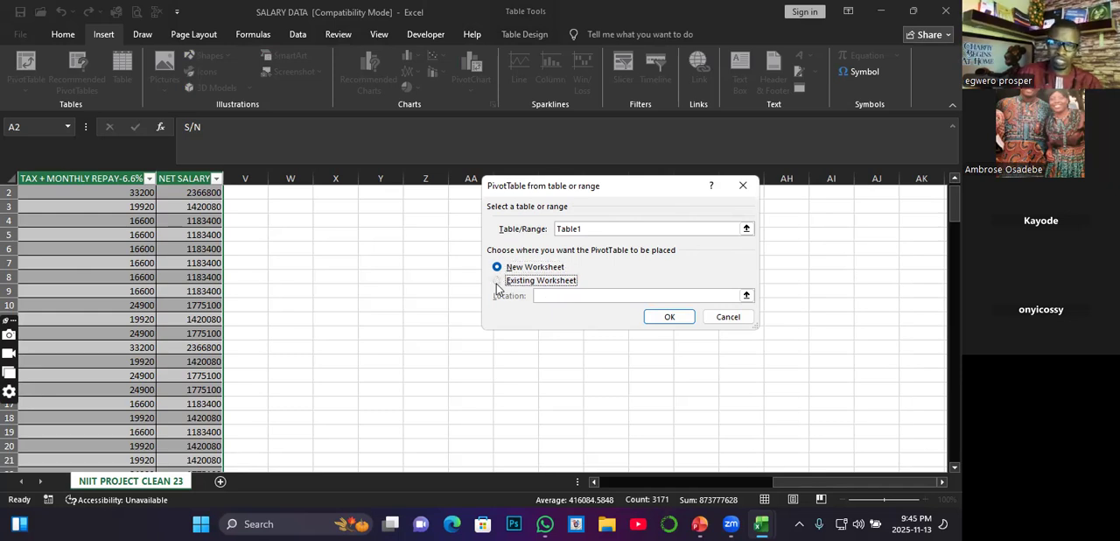
click(370, 203)
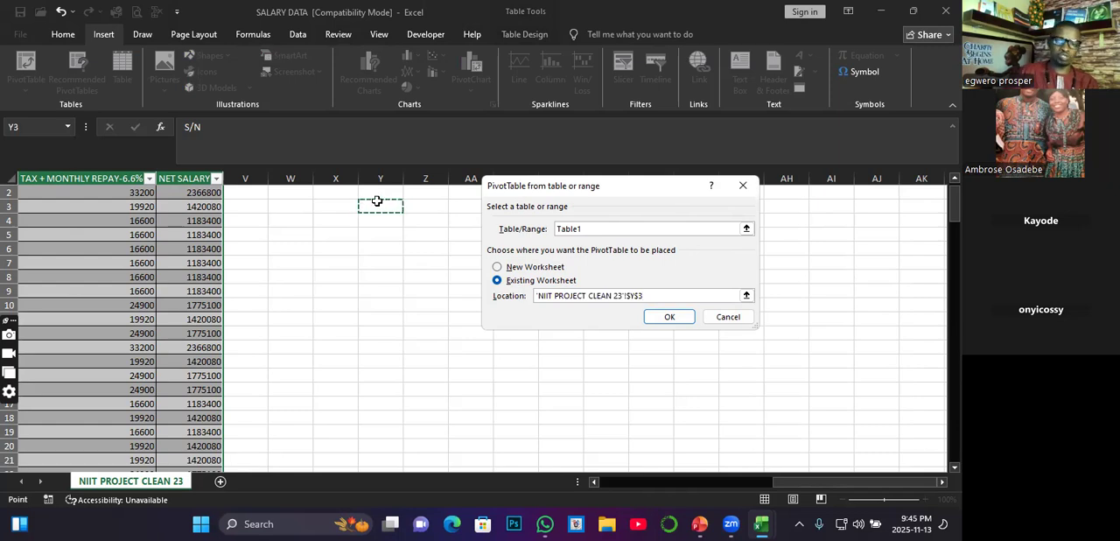
click(670, 316)
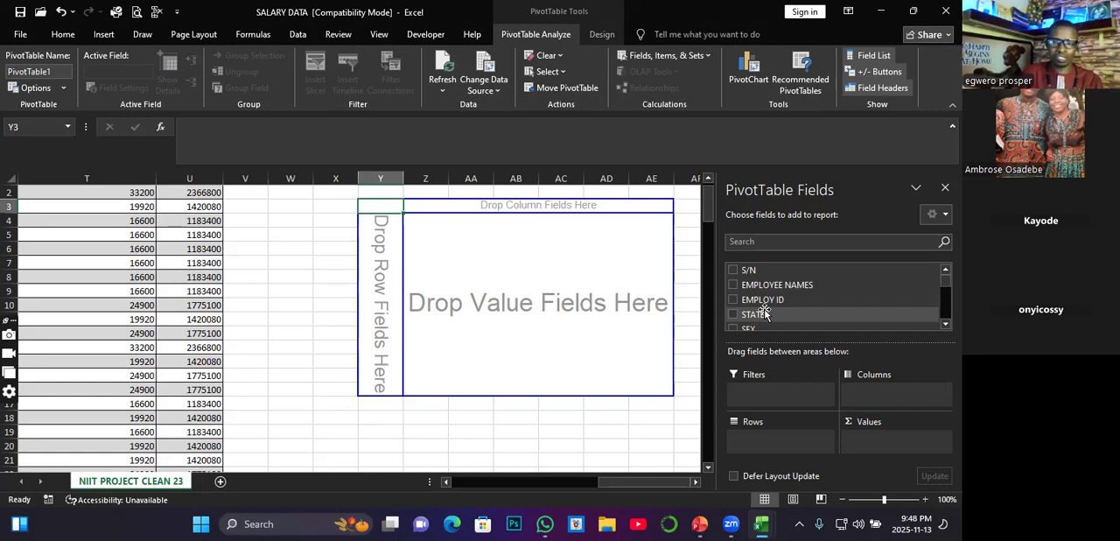
Step: Add the DEPT field to the PivotTable as a column field
scroll(784, 315, down, 1)
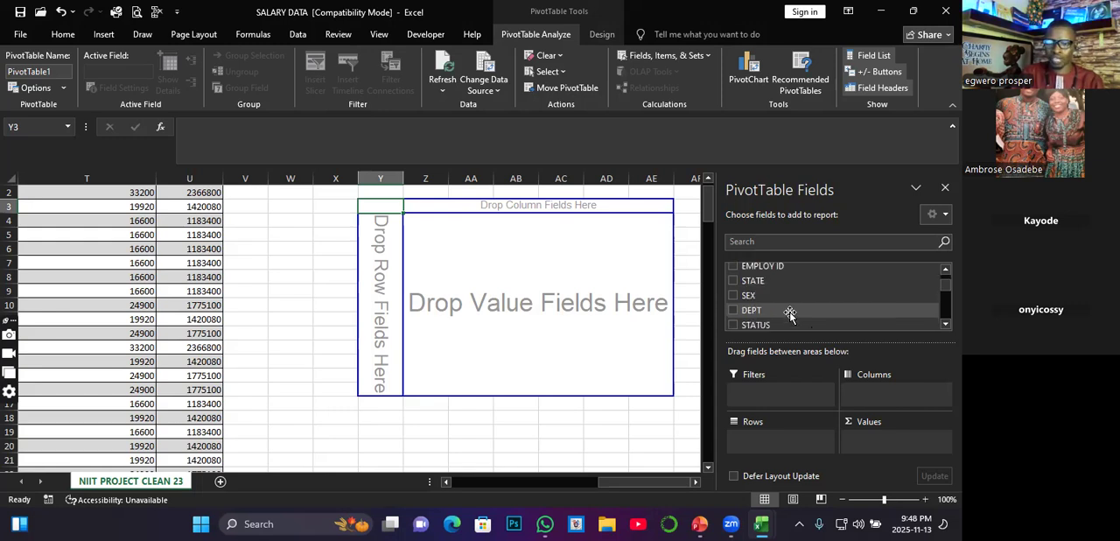
drag(748, 316, 884, 396)
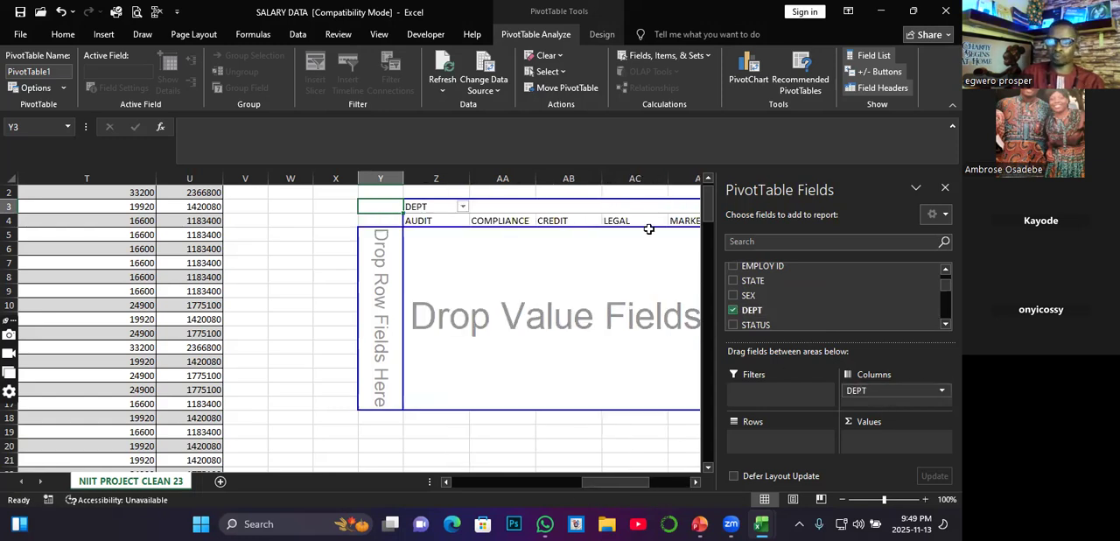
click(696, 481)
click(696, 482)
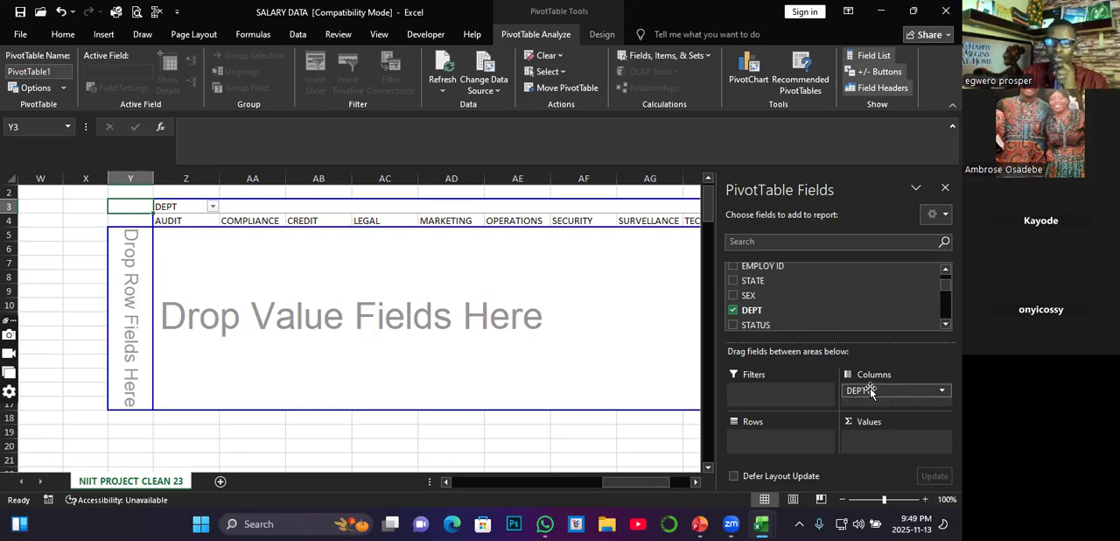
Step: Move the DEPT field from columns to rows and add BASIC SALARY as the PivotTable's value field
drag(873, 392, 763, 444)
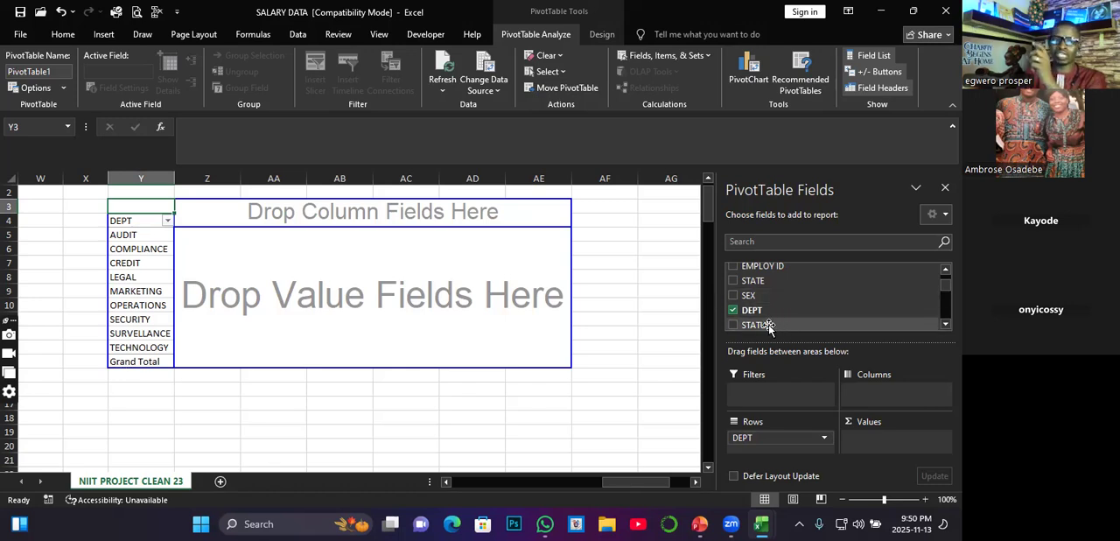
scroll(782, 315, down, 2)
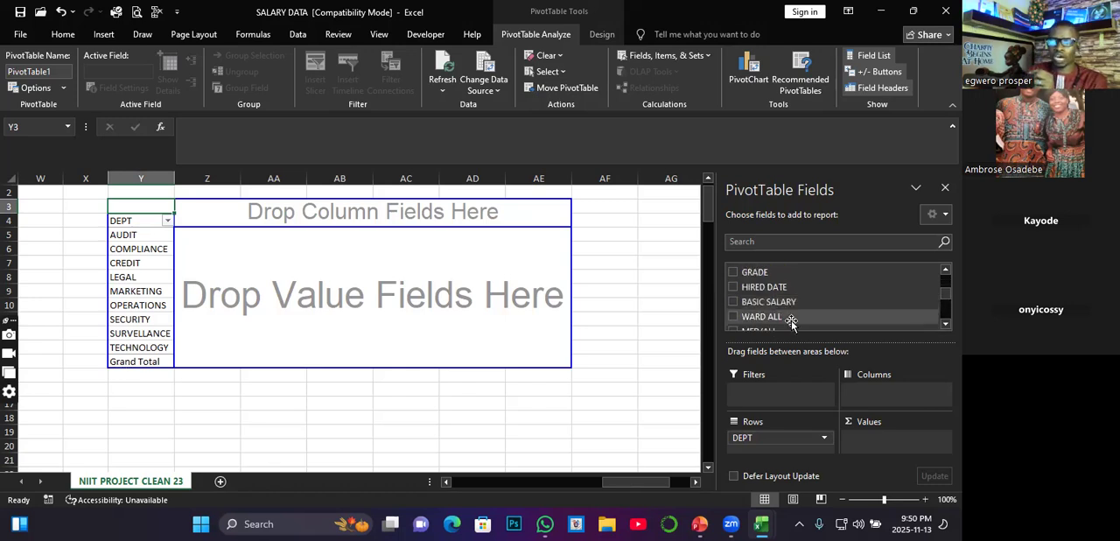
drag(766, 300, 882, 450)
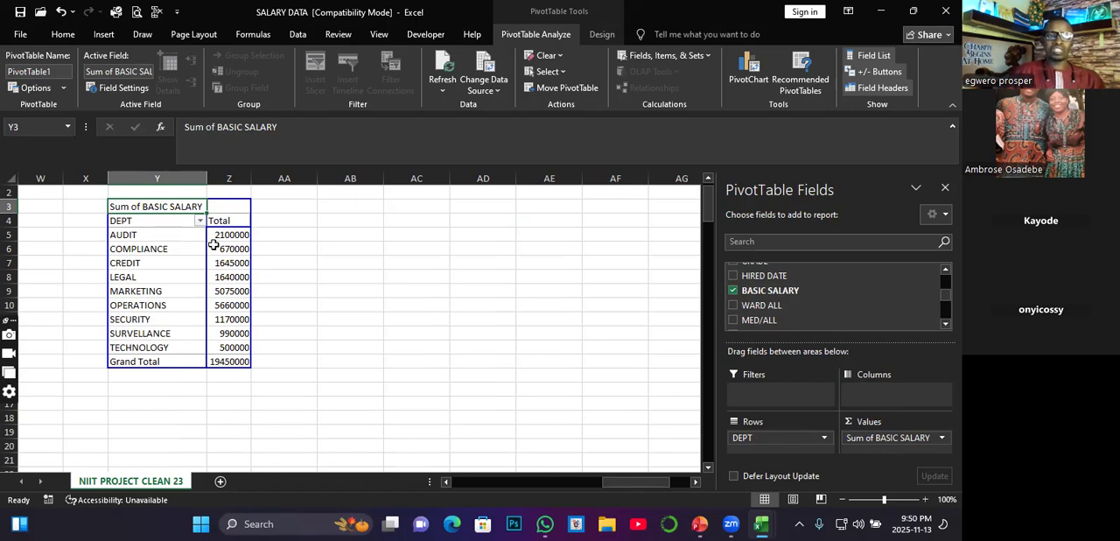
Step: Try to edit the Total heading of the PivotTable in cell Z4
mouse_move(214, 245)
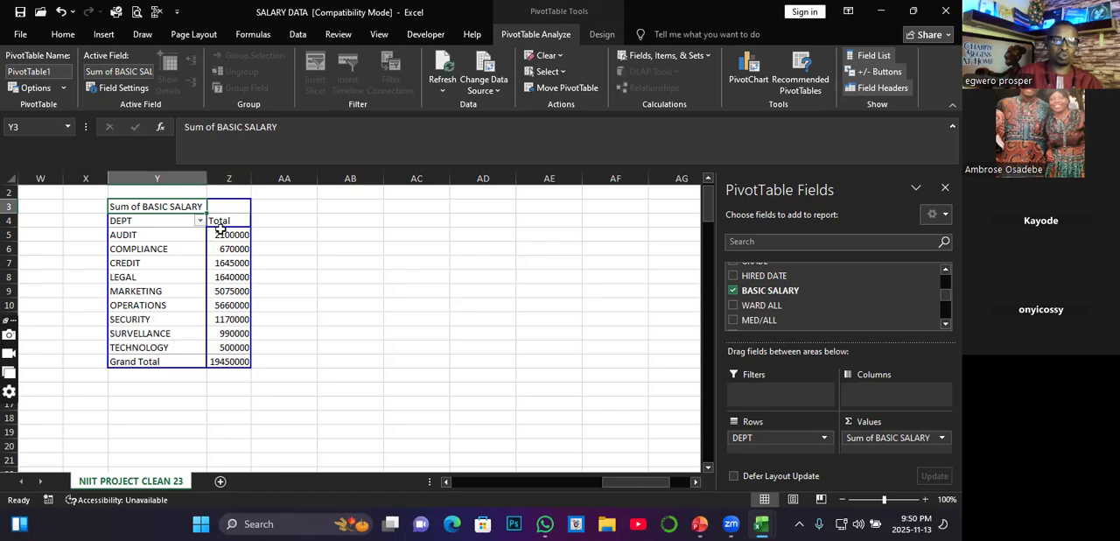
mouse_move(194, 225)
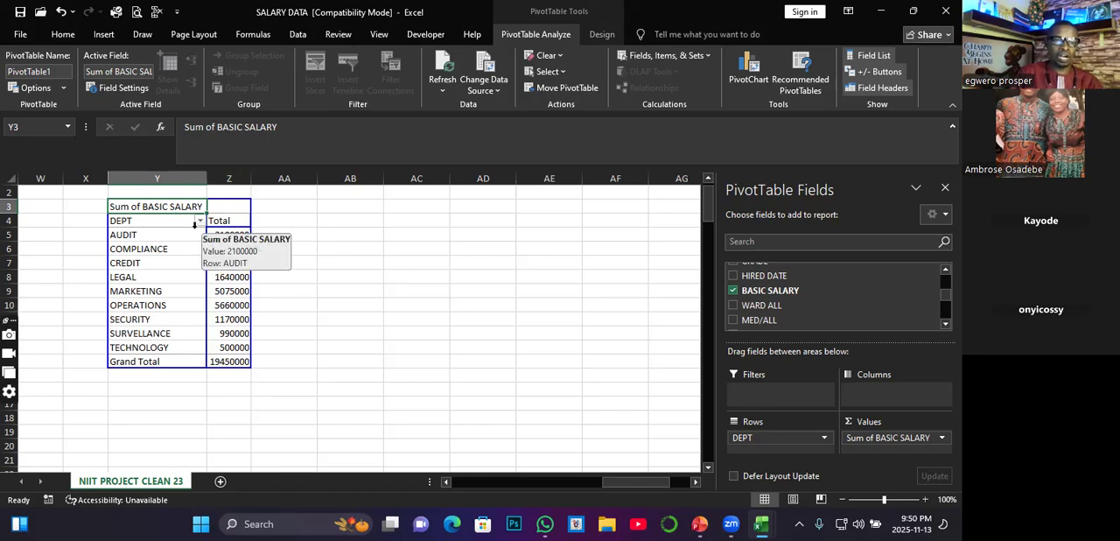
click(140, 223)
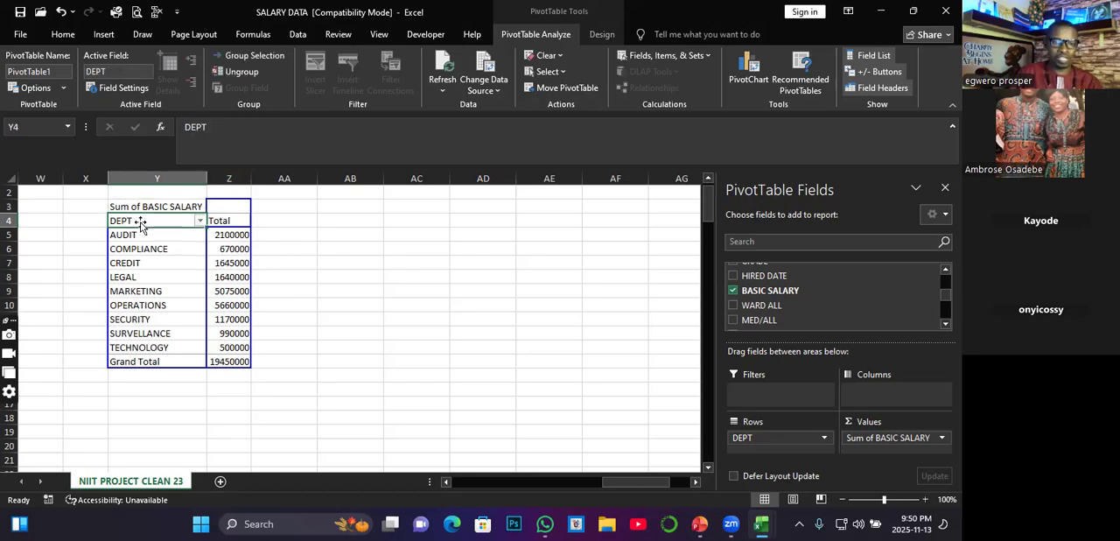
click(223, 221)
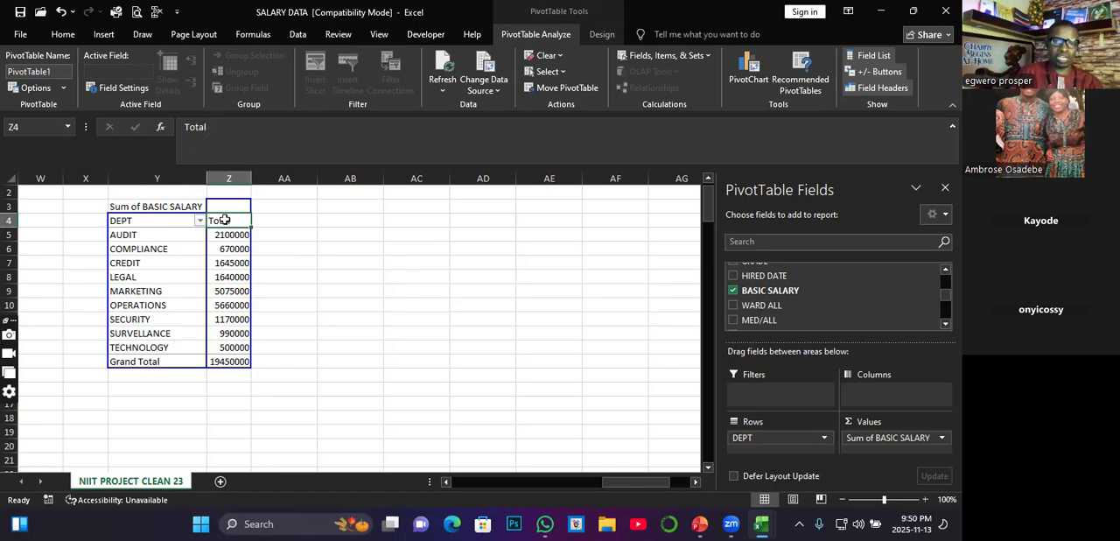
click(207, 128)
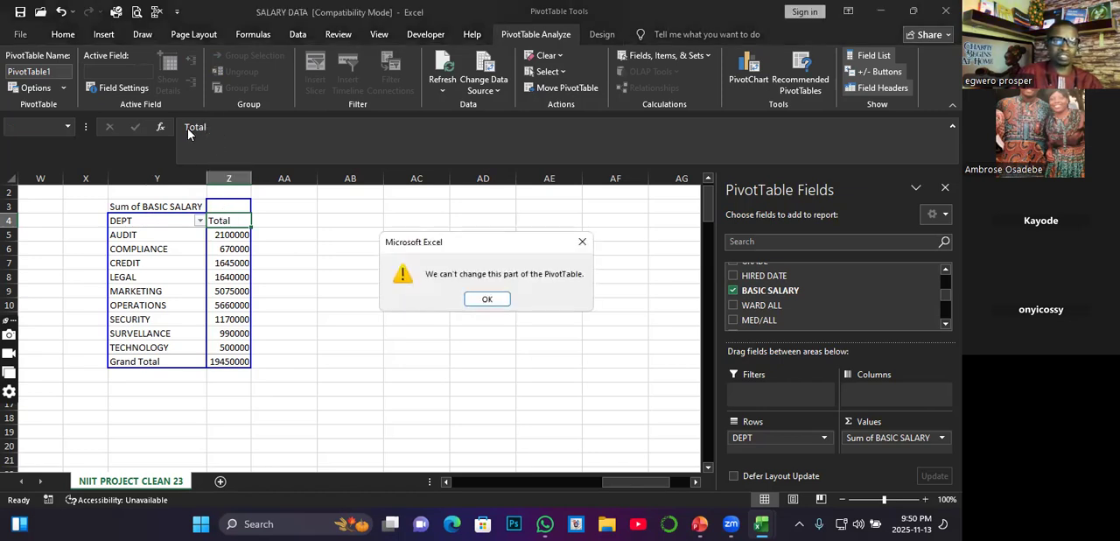
click(487, 300)
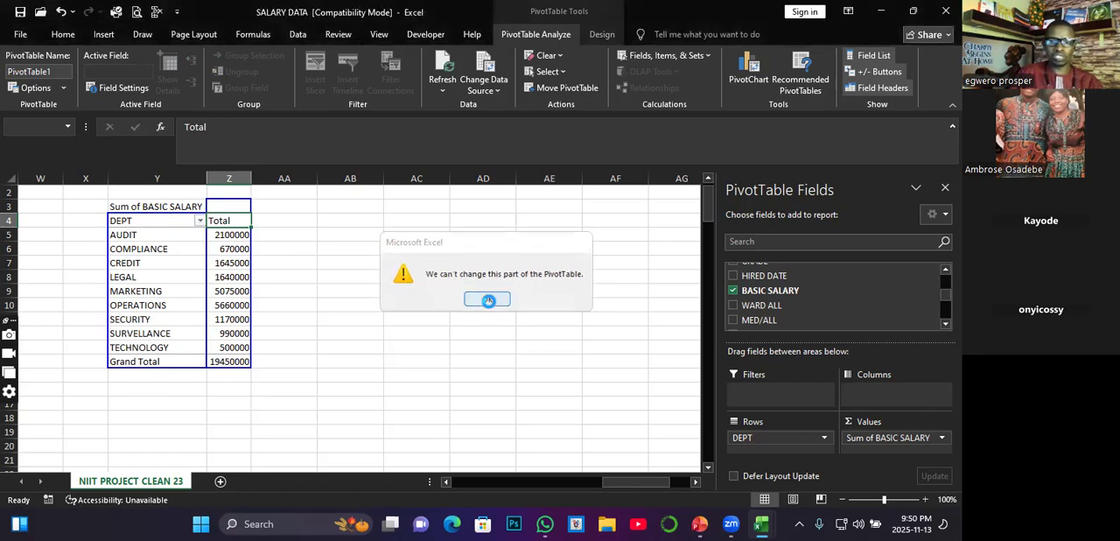
click(214, 140)
click(495, 297)
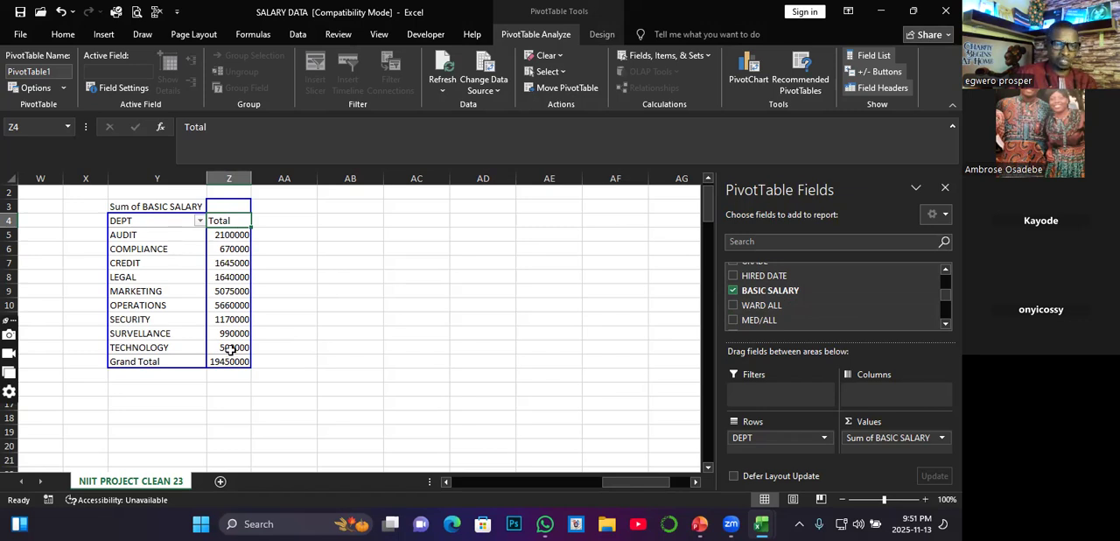
click(229, 236)
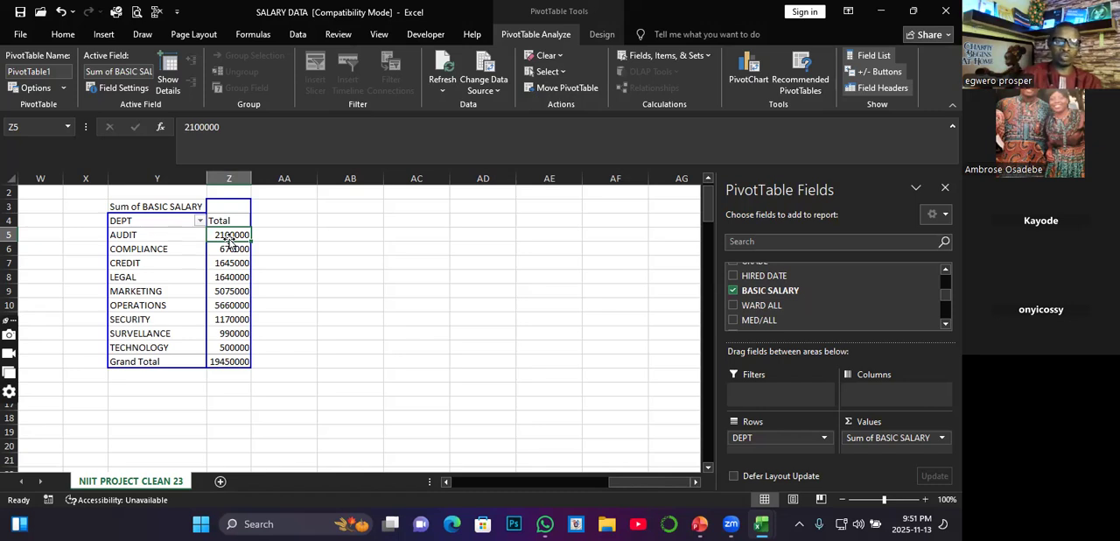
click(227, 248)
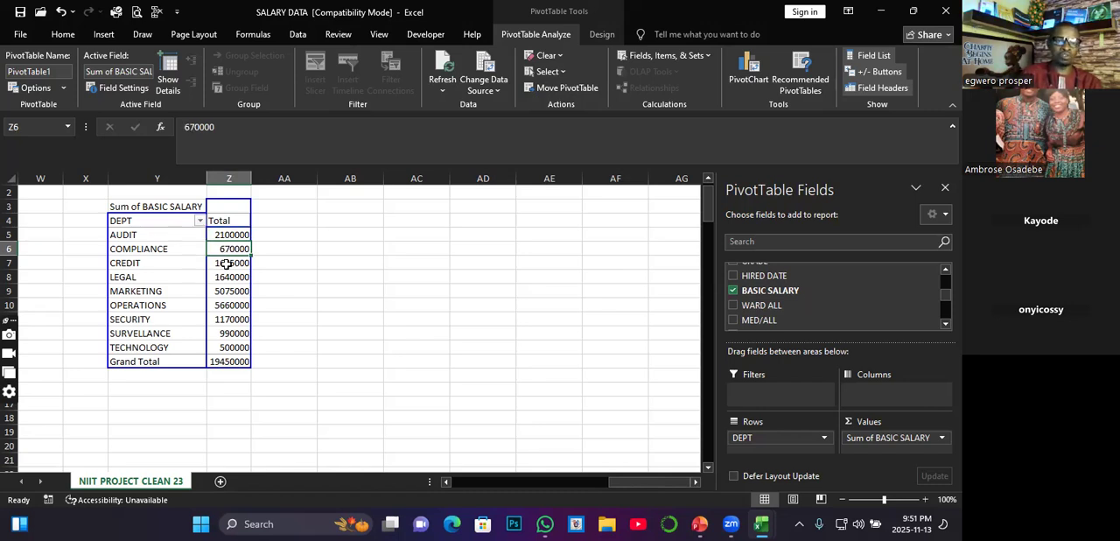
click(227, 263)
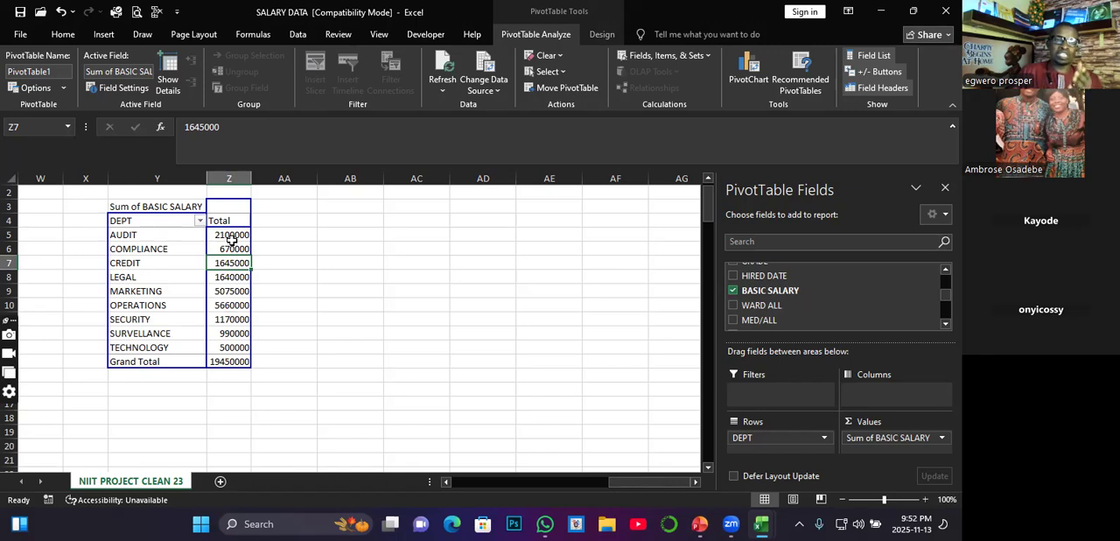
click(231, 238)
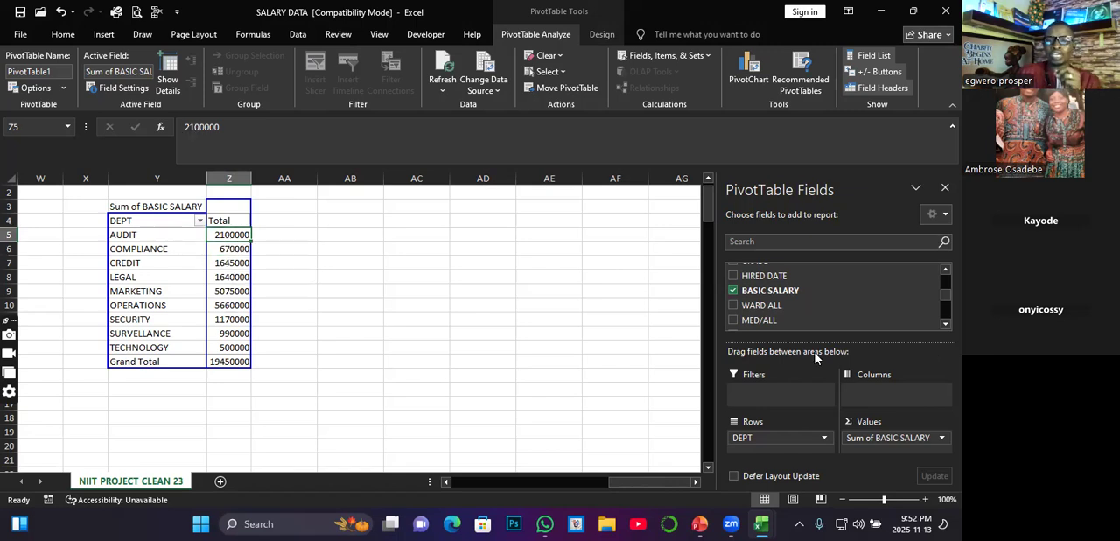
Step: Add the SEX field to the PivotTable as a report filter
scroll(804, 308, up, 1)
scroll(804, 309, up, 1)
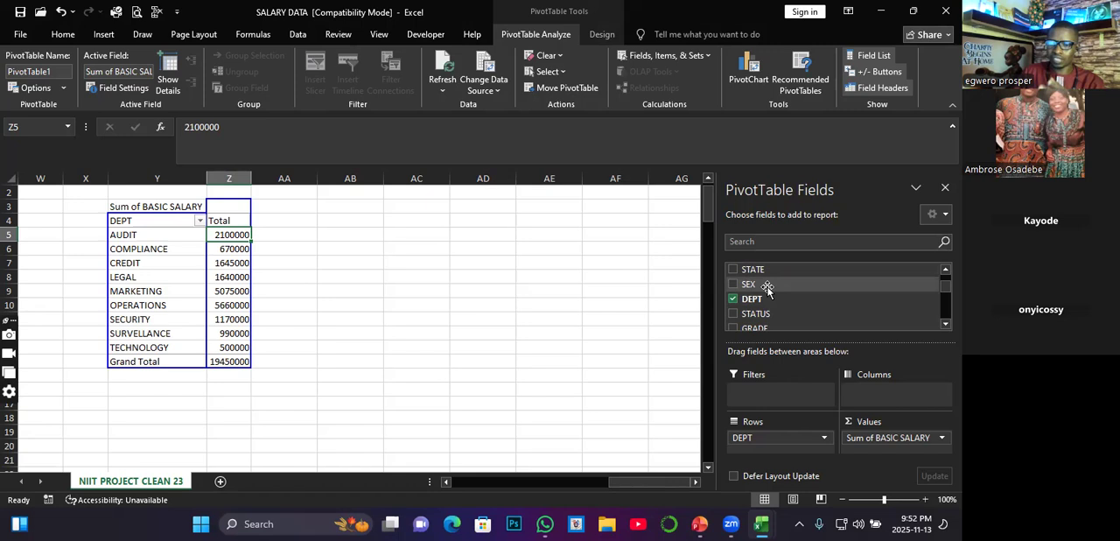
drag(766, 287, 781, 396)
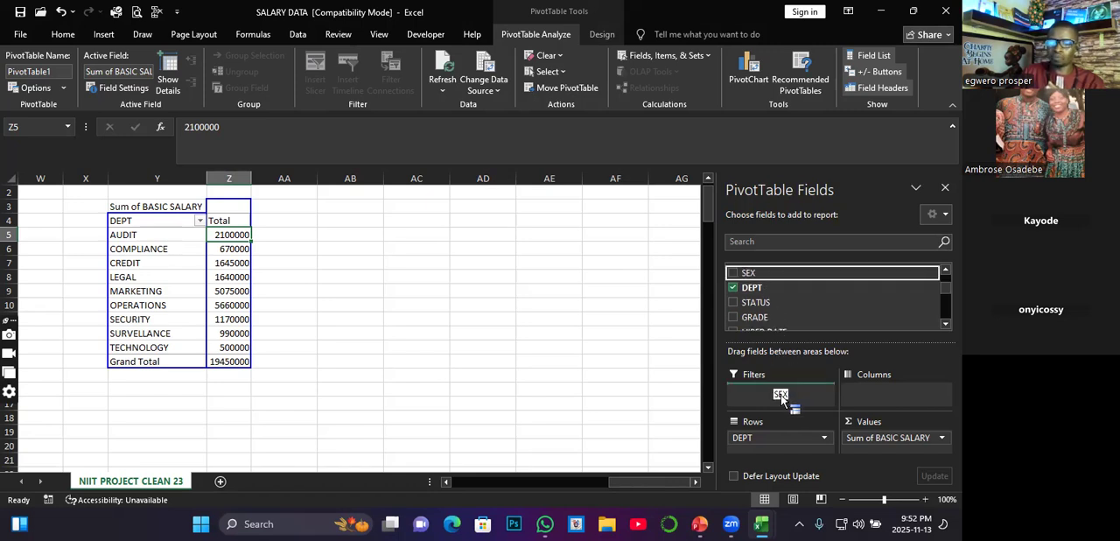
drag(782, 396, 780, 396)
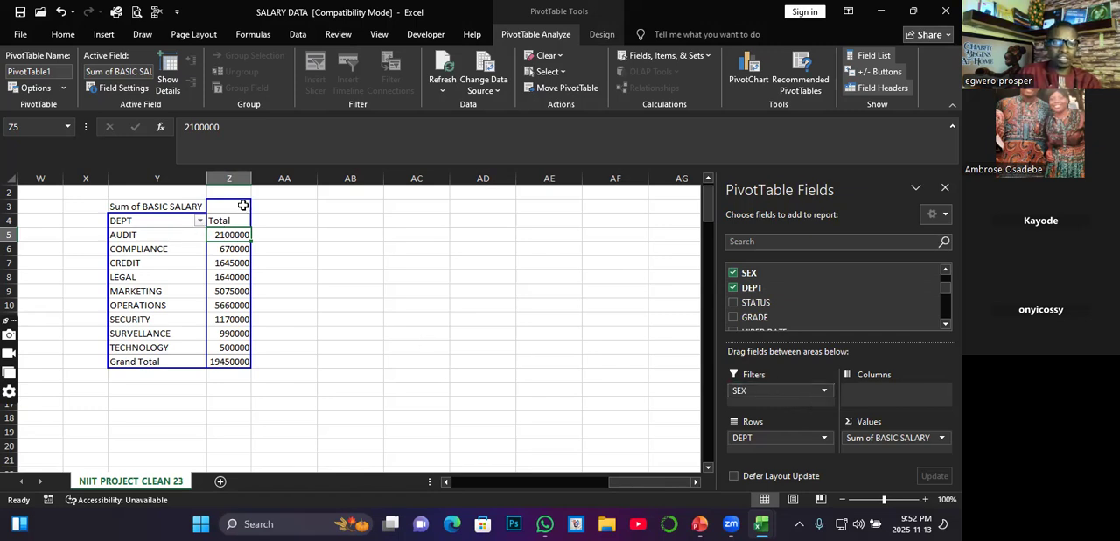
click(177, 200)
click(232, 212)
click(283, 217)
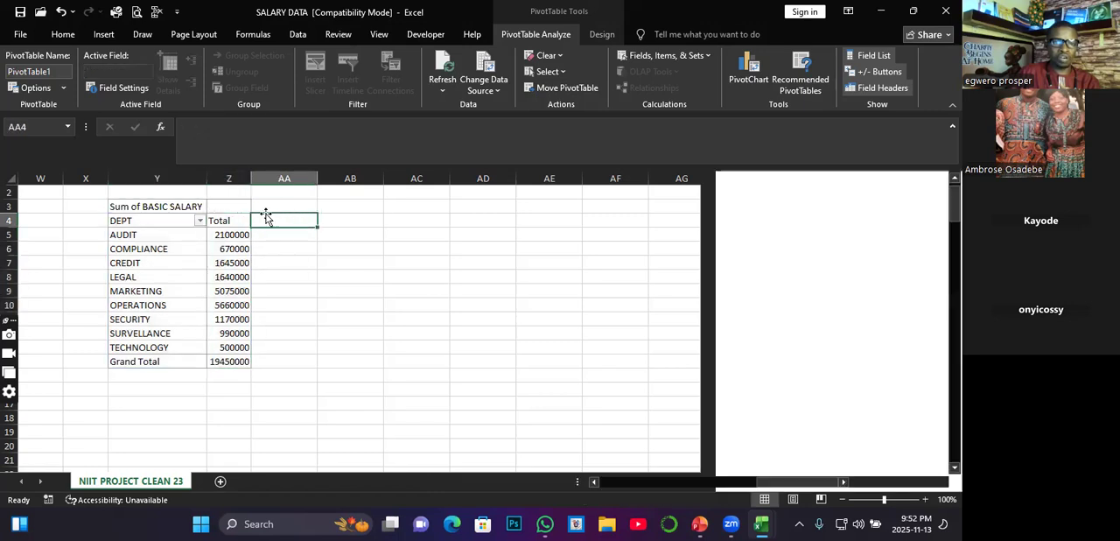
click(219, 234)
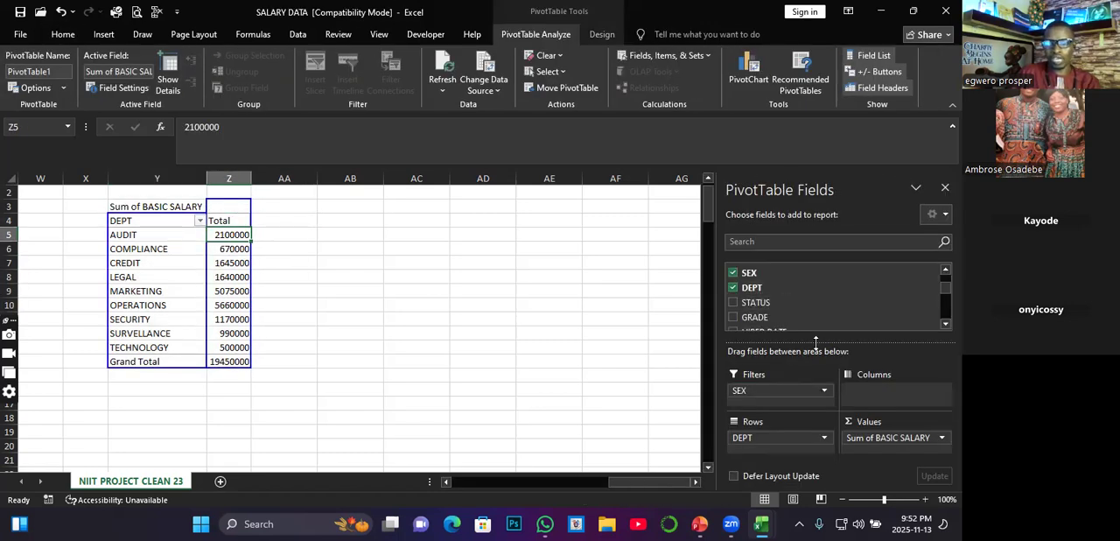
click(201, 222)
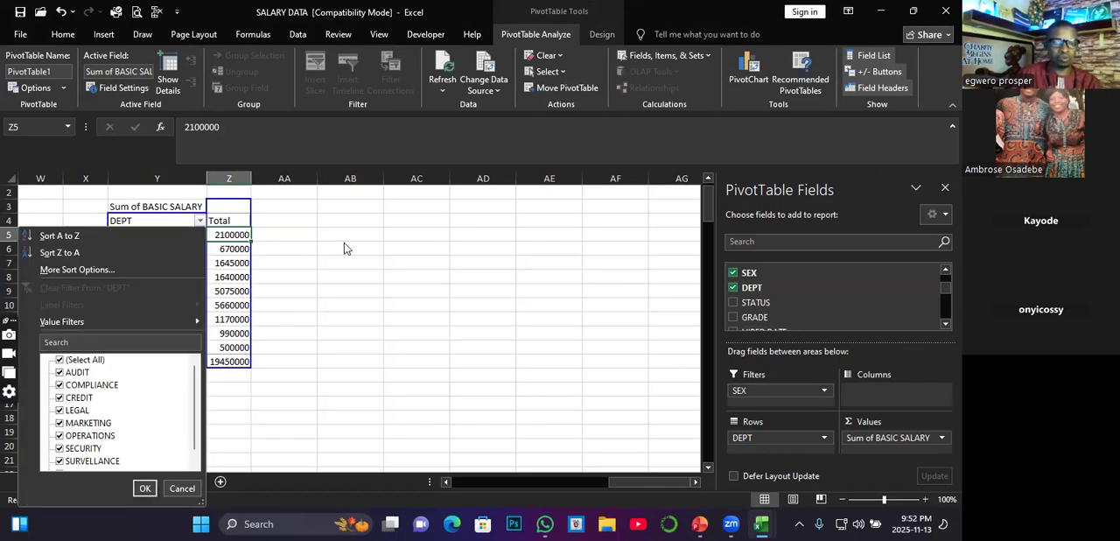
click(343, 252)
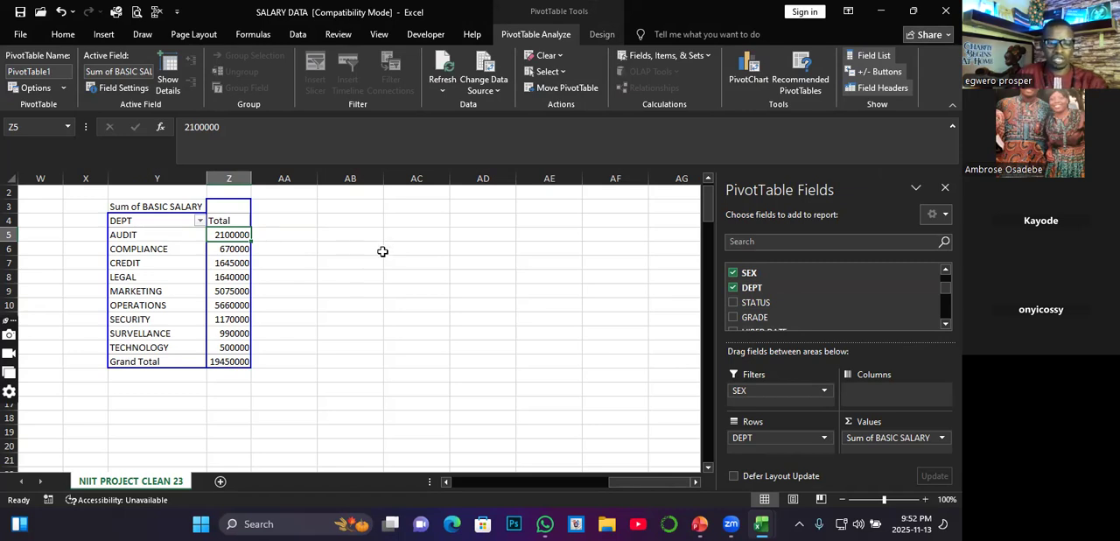
Step: Undo the PivotTable's field changes and its insertion beside the salary table
key(ctrl+z)
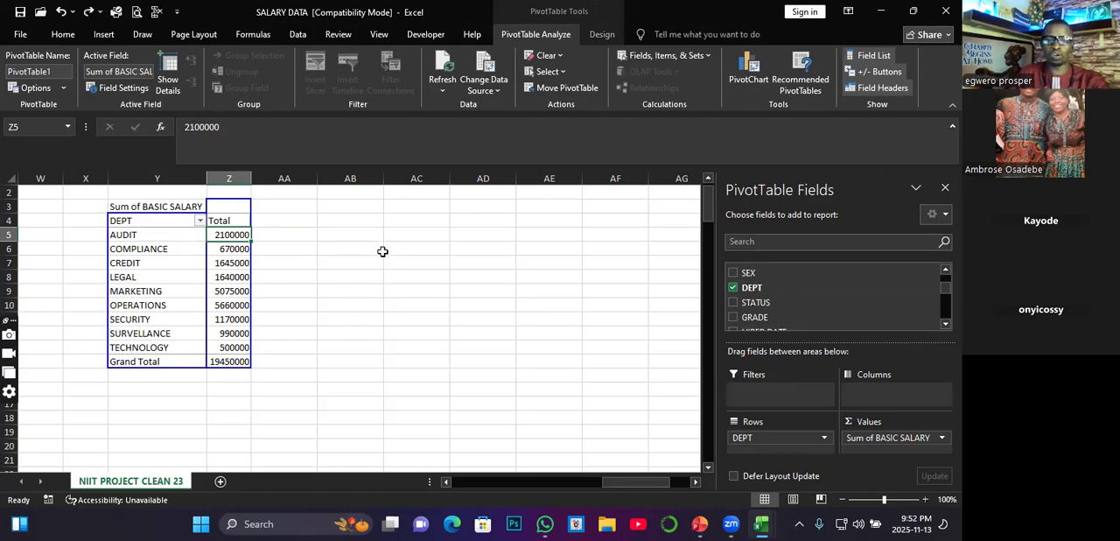
key(ctrl+z)
key(ctrl+z)
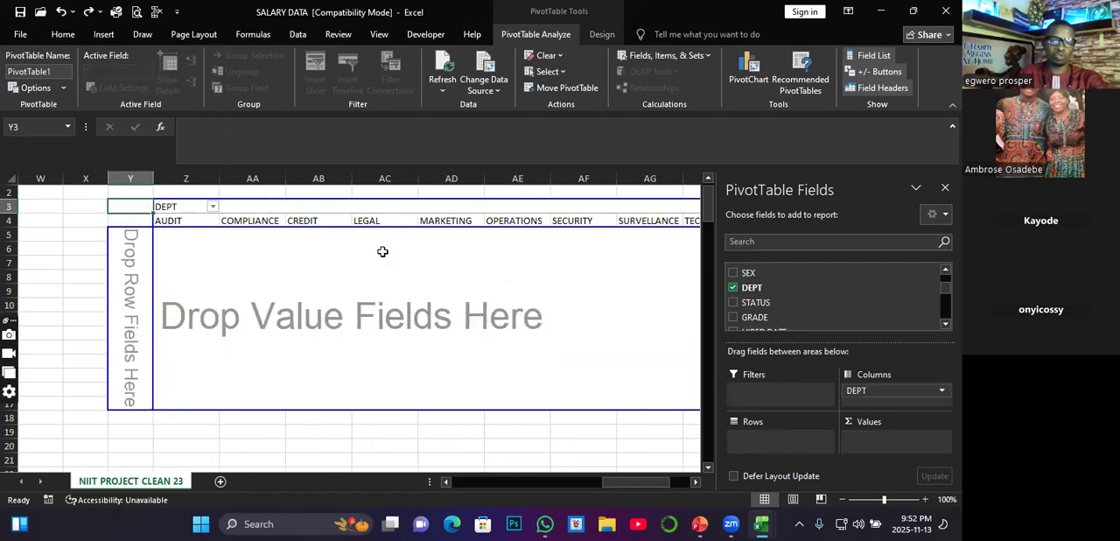
key(ctrl+z)
key(ctrl+z)
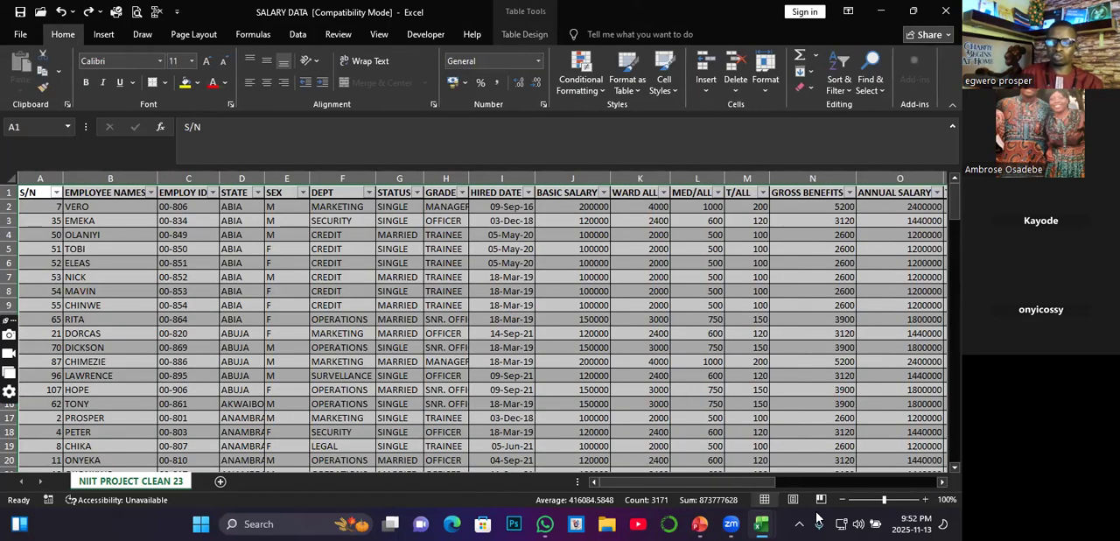
Step: Insert a PivotTable based on Table1 in a new worksheet
drag(744, 482, 907, 467)
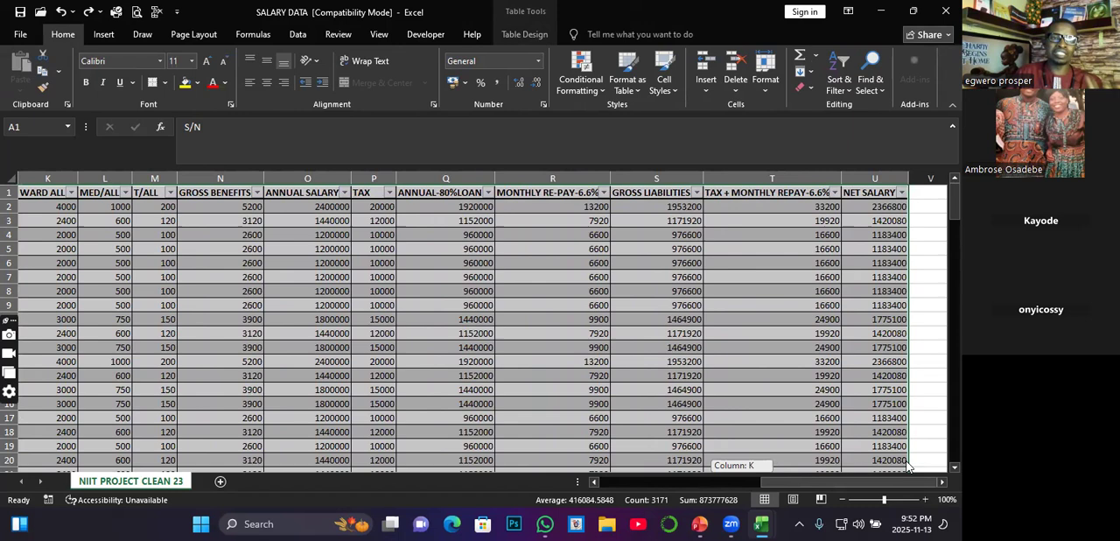
drag(908, 466, 932, 462)
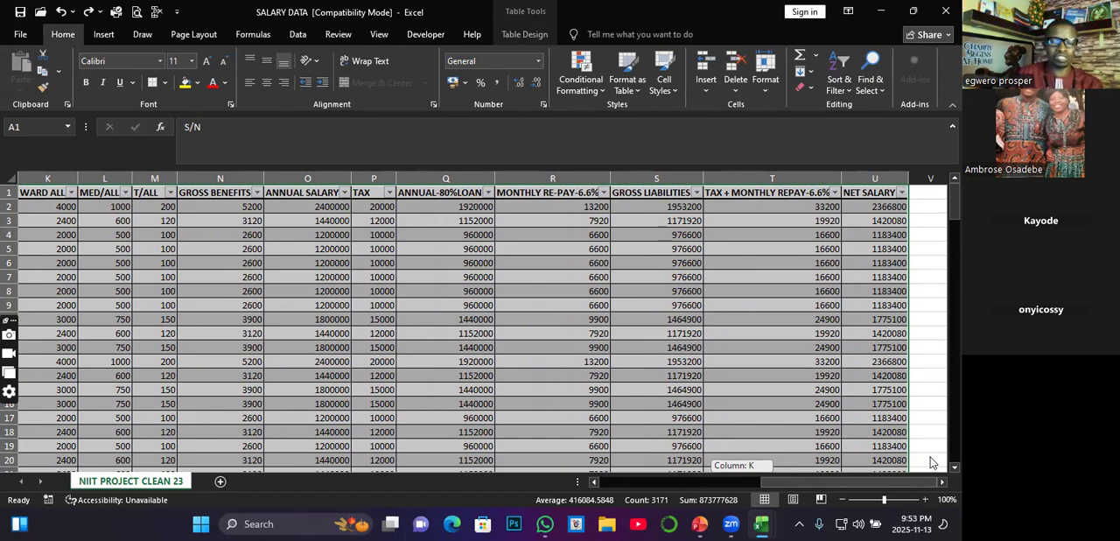
drag(932, 463, 931, 461)
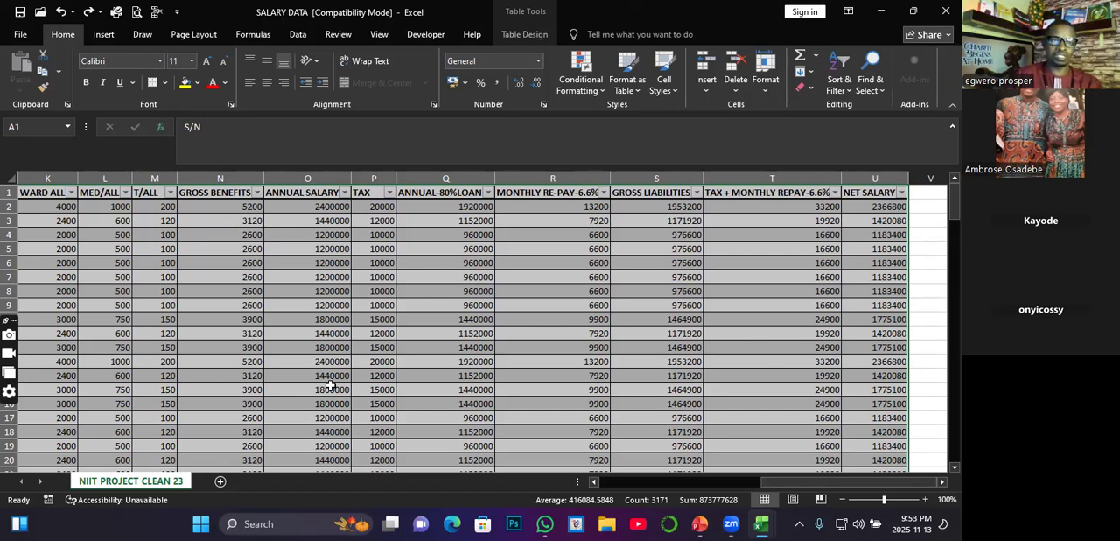
click(103, 34)
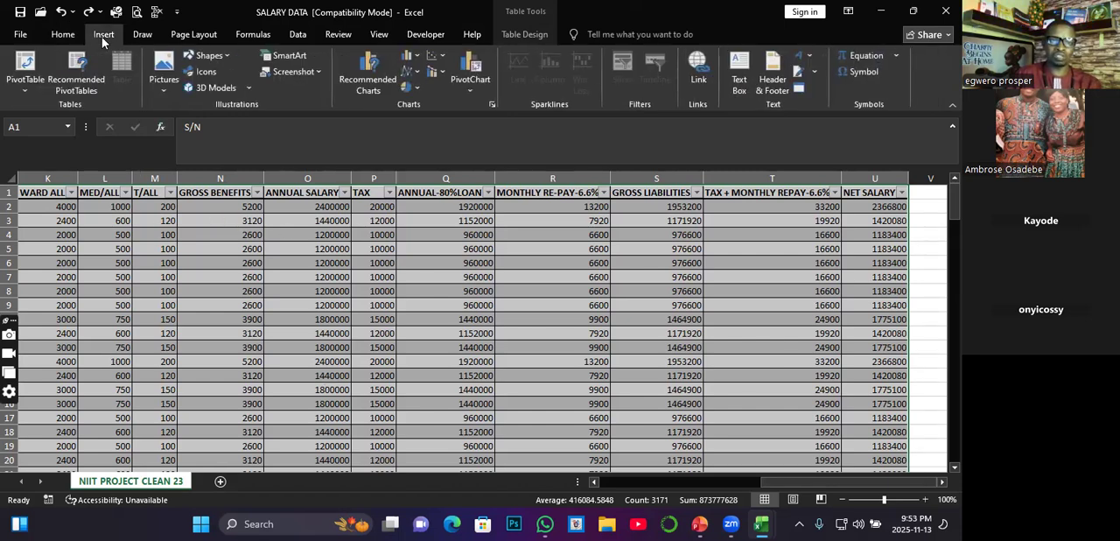
click(29, 69)
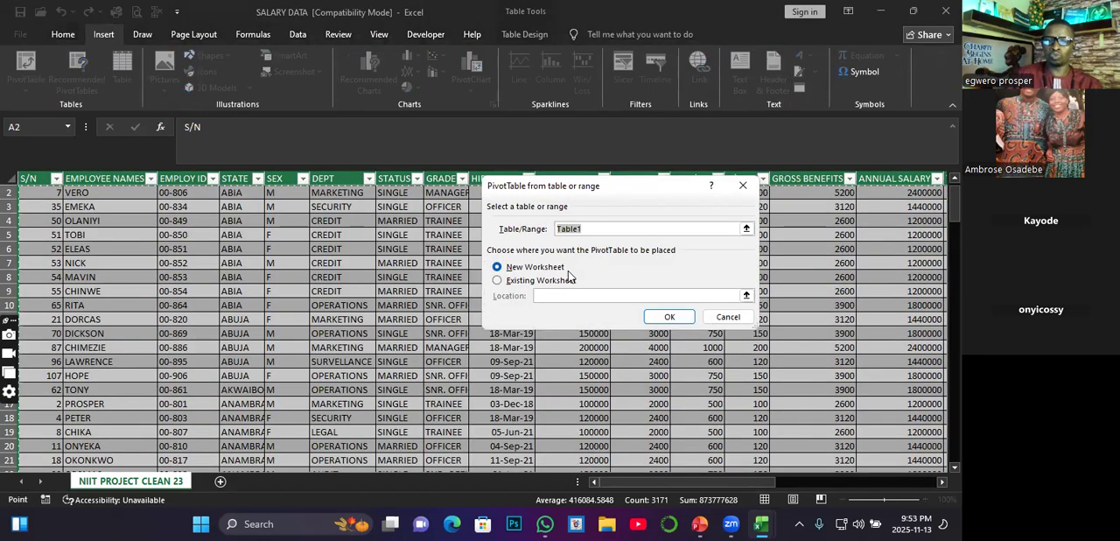
click(665, 324)
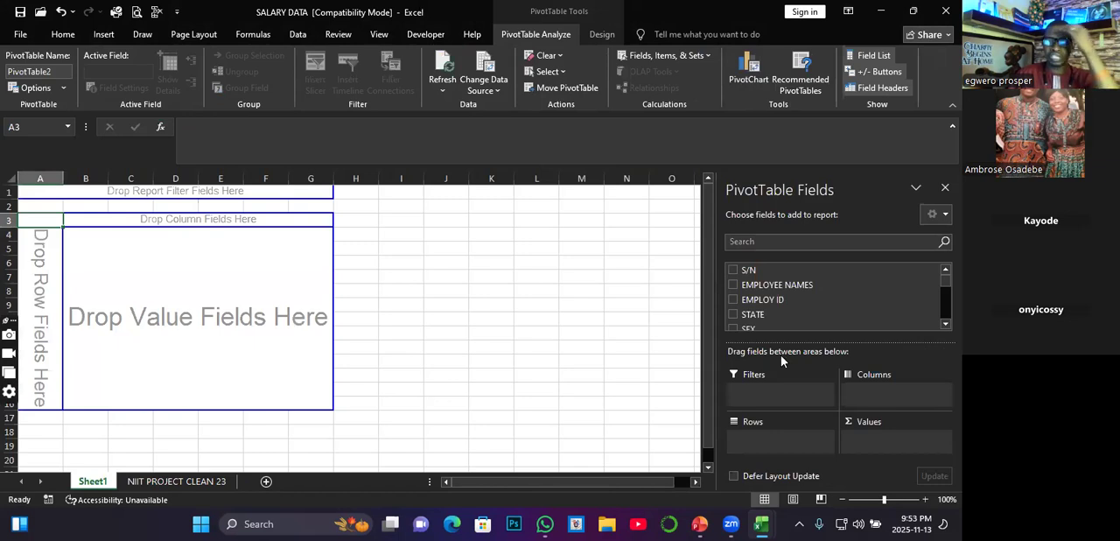
Step: Add the DEPT field to the new PivotTable as a row field
scroll(782, 321, down, 2)
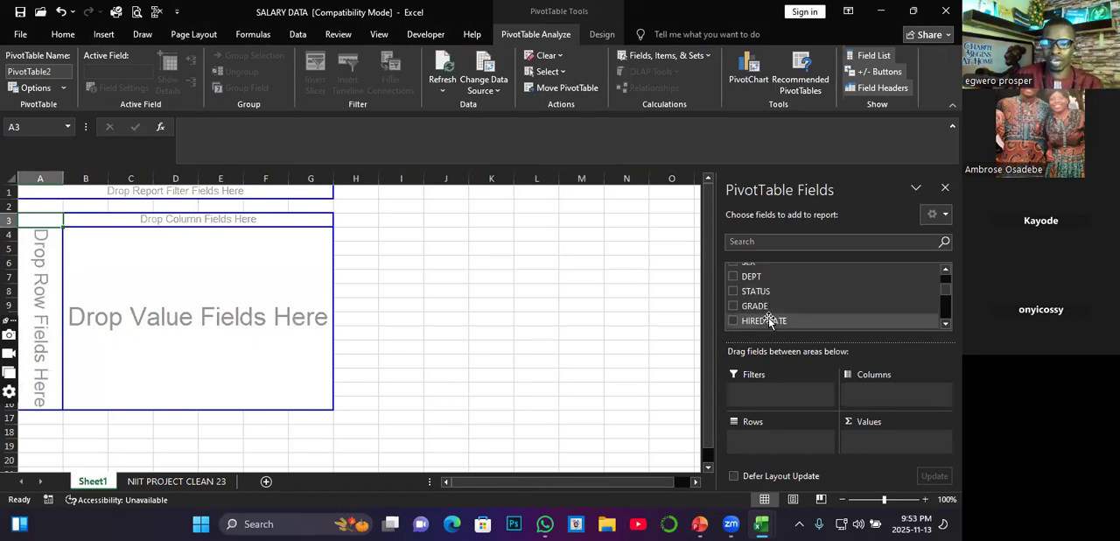
scroll(770, 319, up, 3)
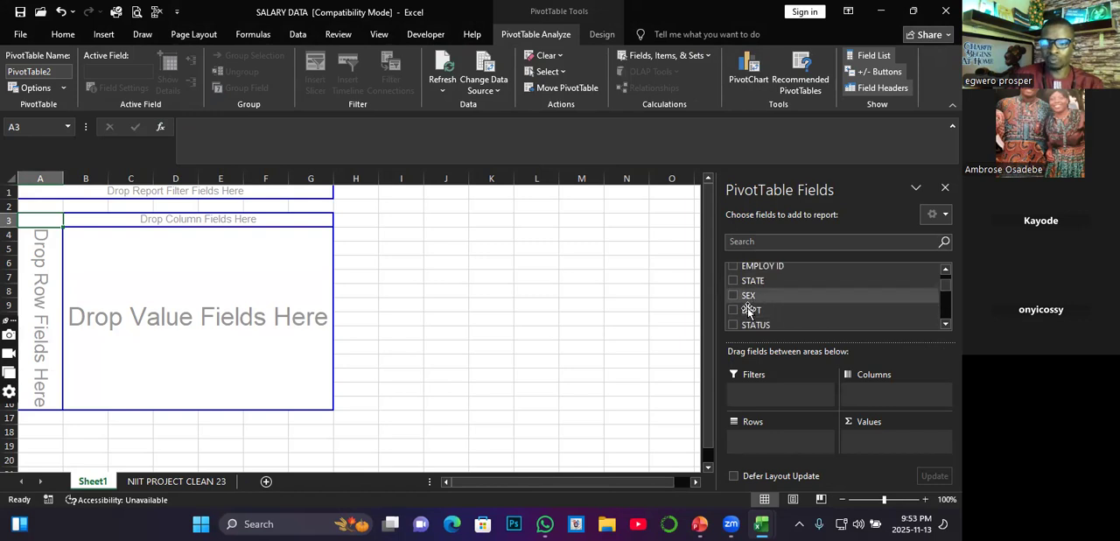
click(741, 313)
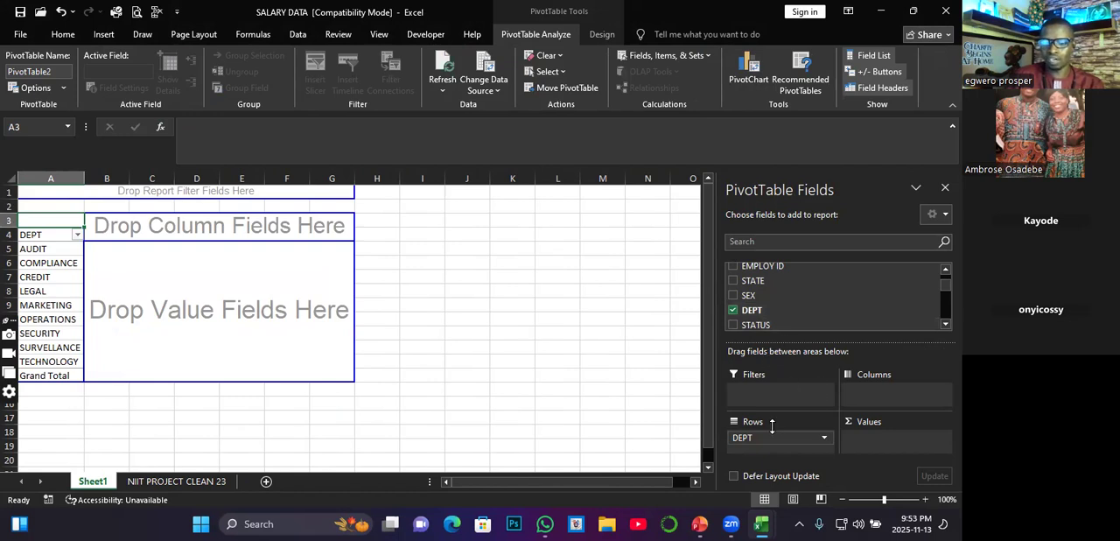
Step: Add BASIC SALARY as the PivotTable's summed value field and SEX as its report filter
scroll(792, 320, down, 2)
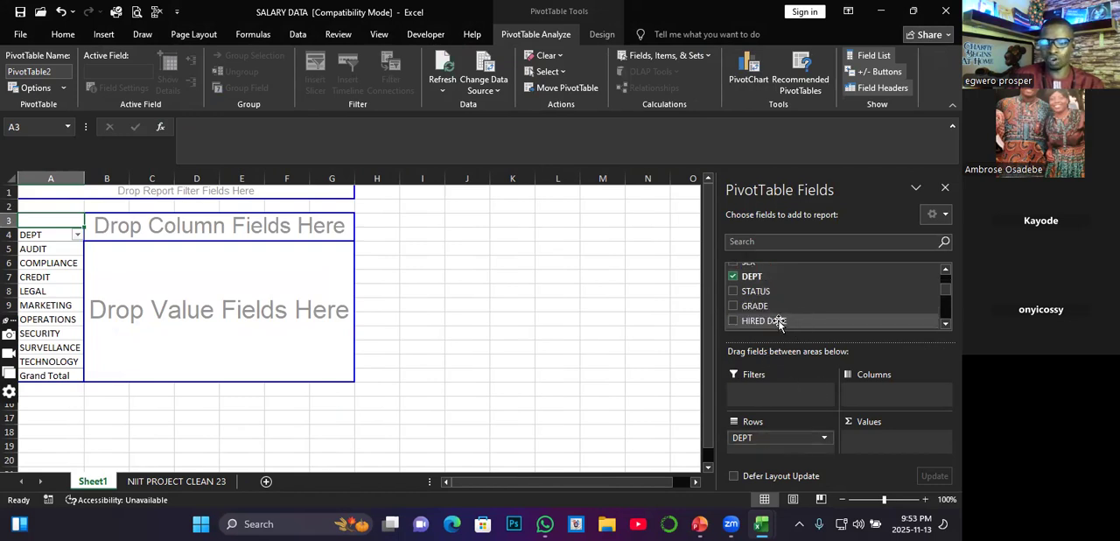
scroll(786, 328, down, 1)
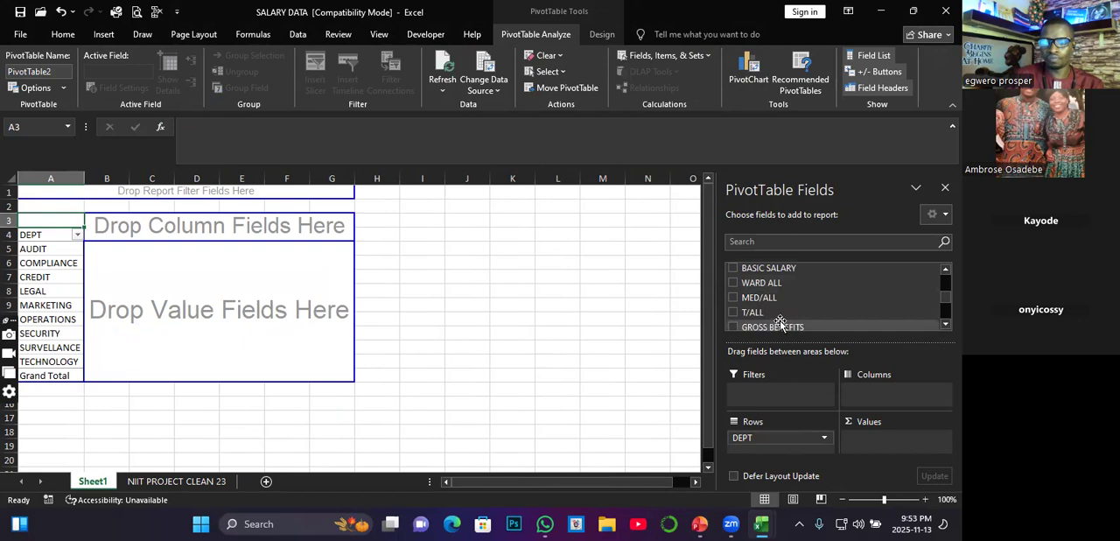
click(733, 268)
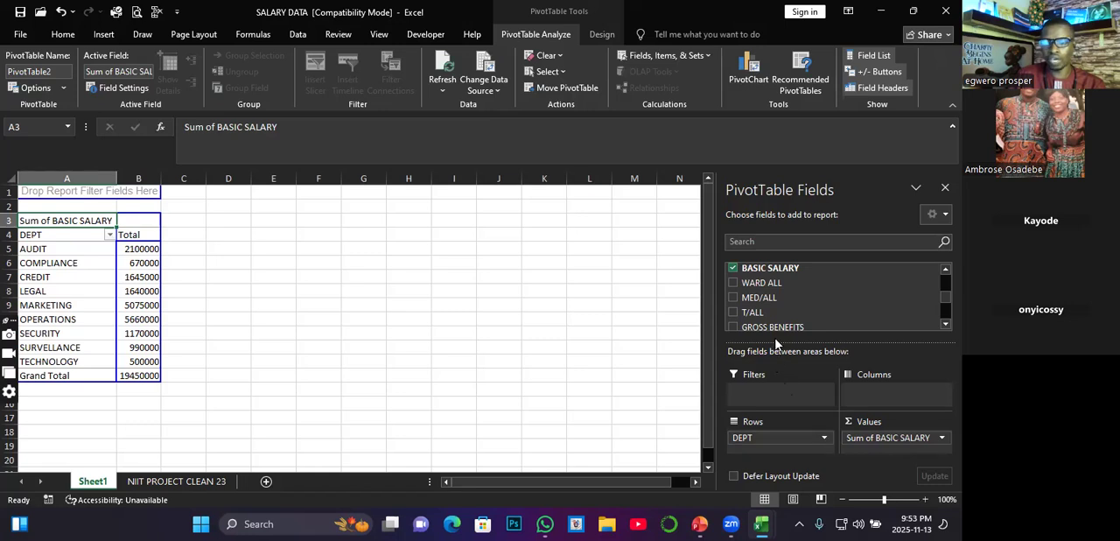
scroll(751, 297, up, 3)
drag(751, 296, 757, 396)
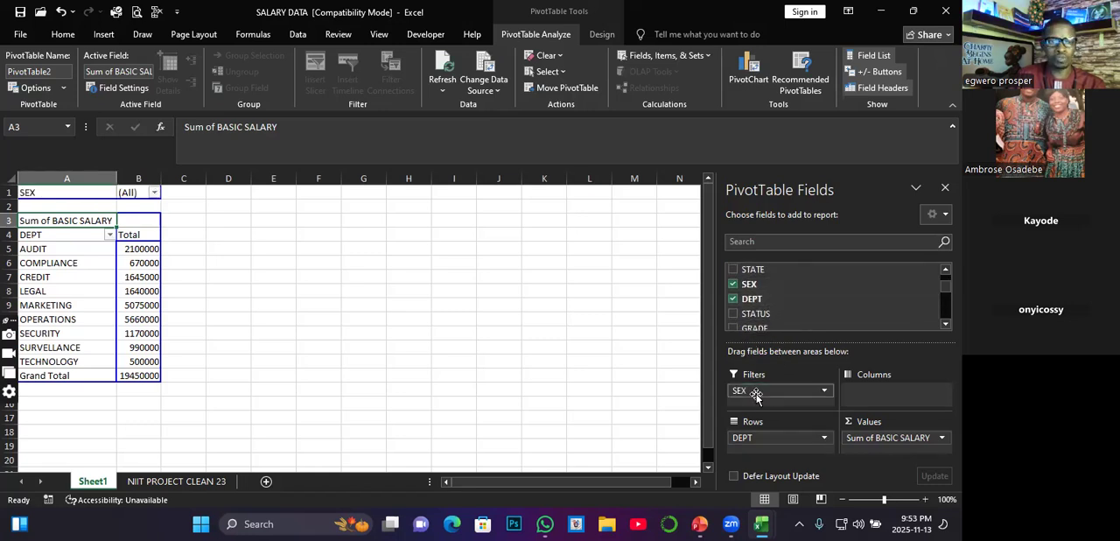
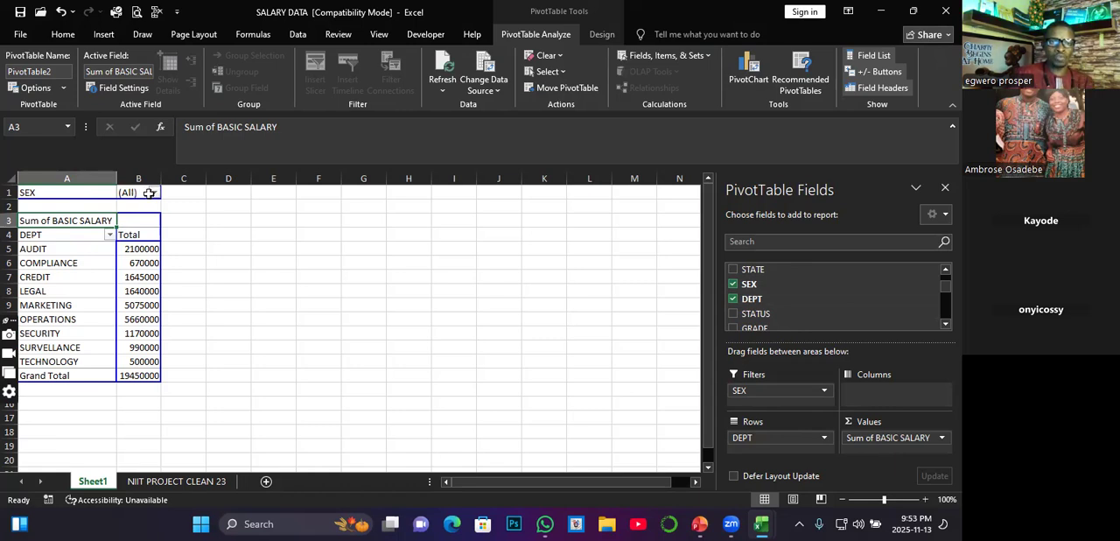
Step: Set the PivotTable's SEX report filter to F to view the basic salary per department for female staff
click(154, 192)
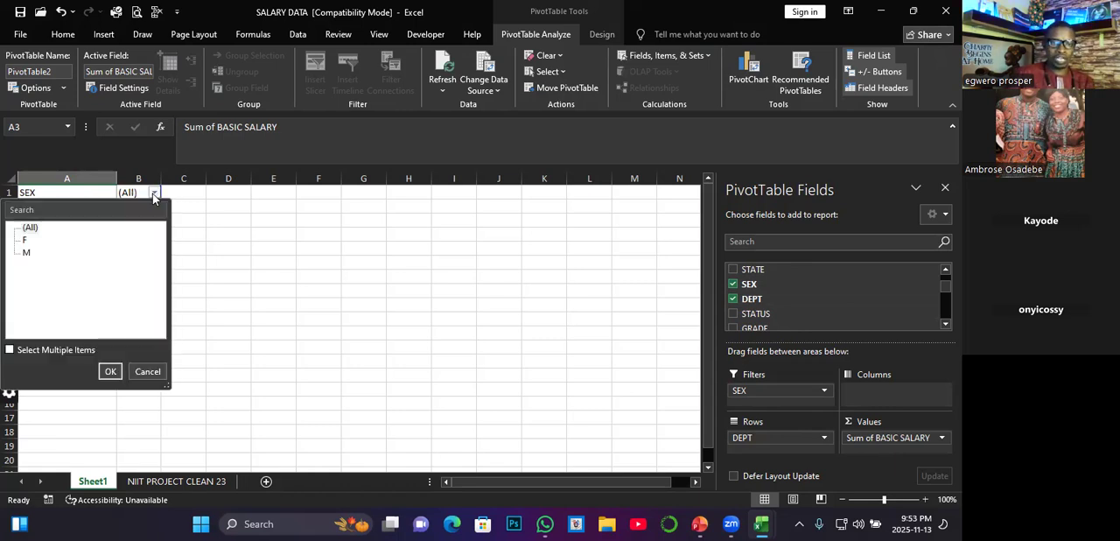
click(25, 241)
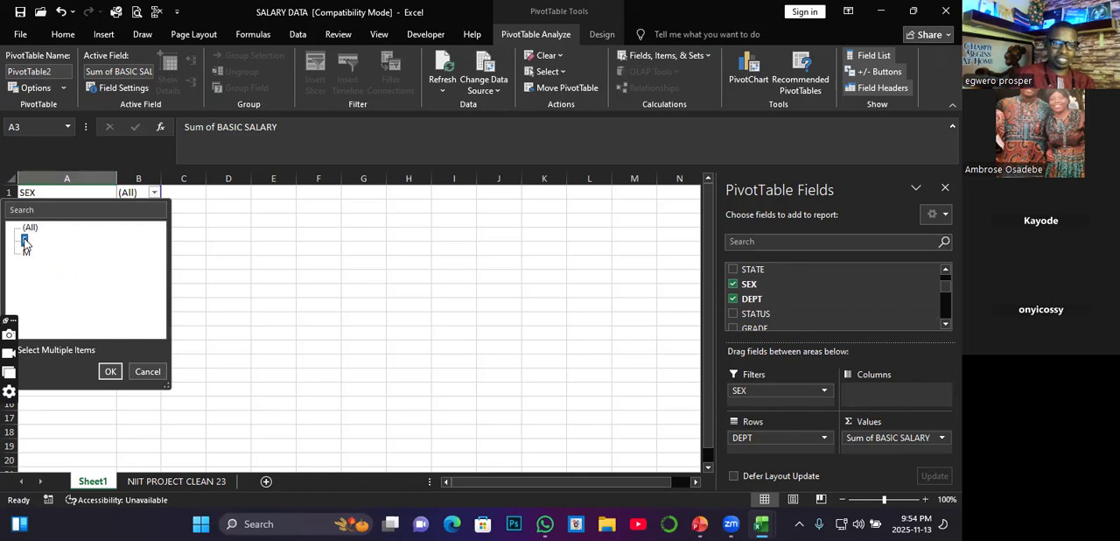
click(110, 371)
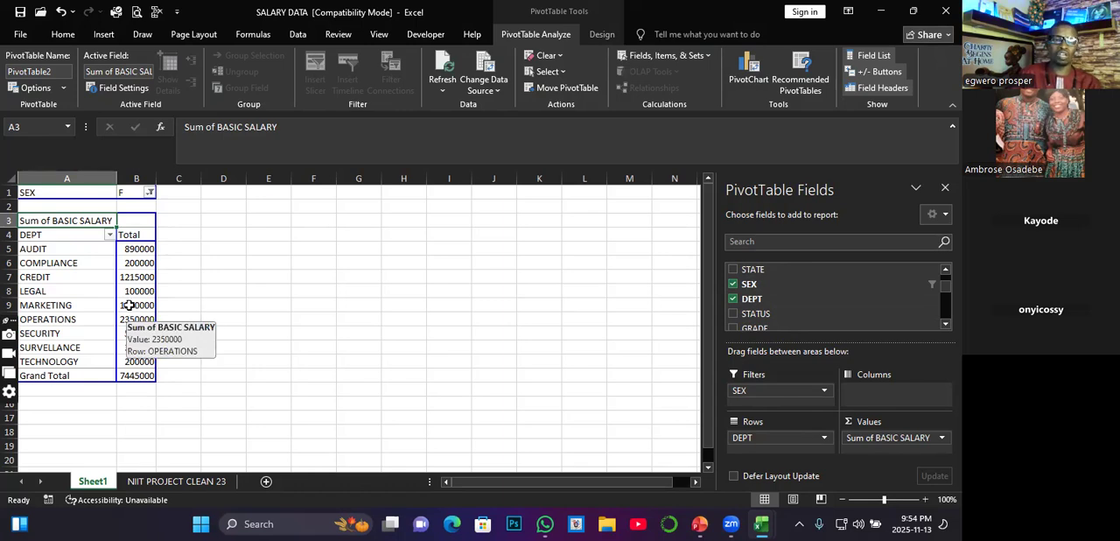
mouse_move(132, 255)
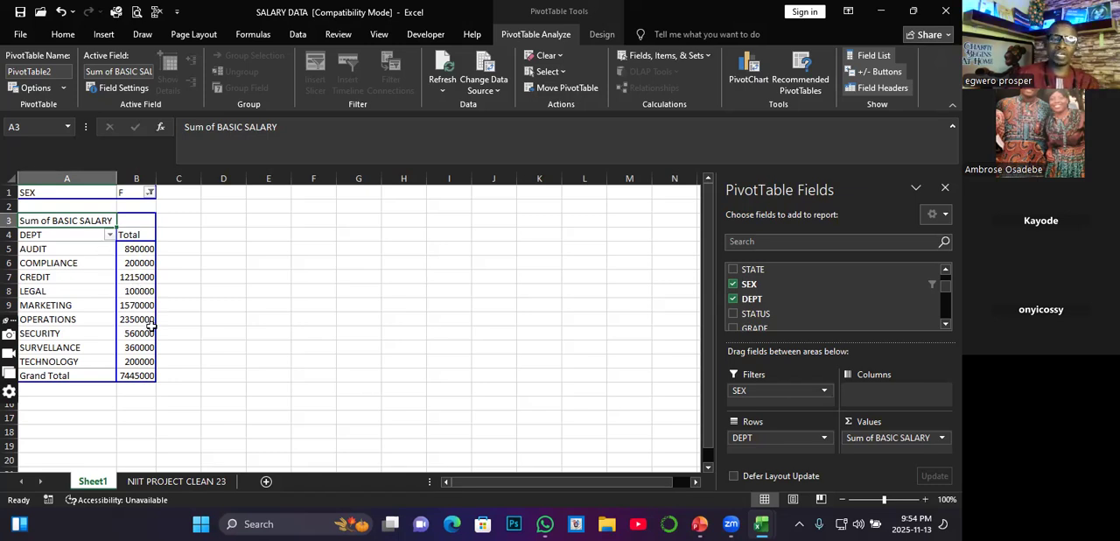
mouse_move(145, 333)
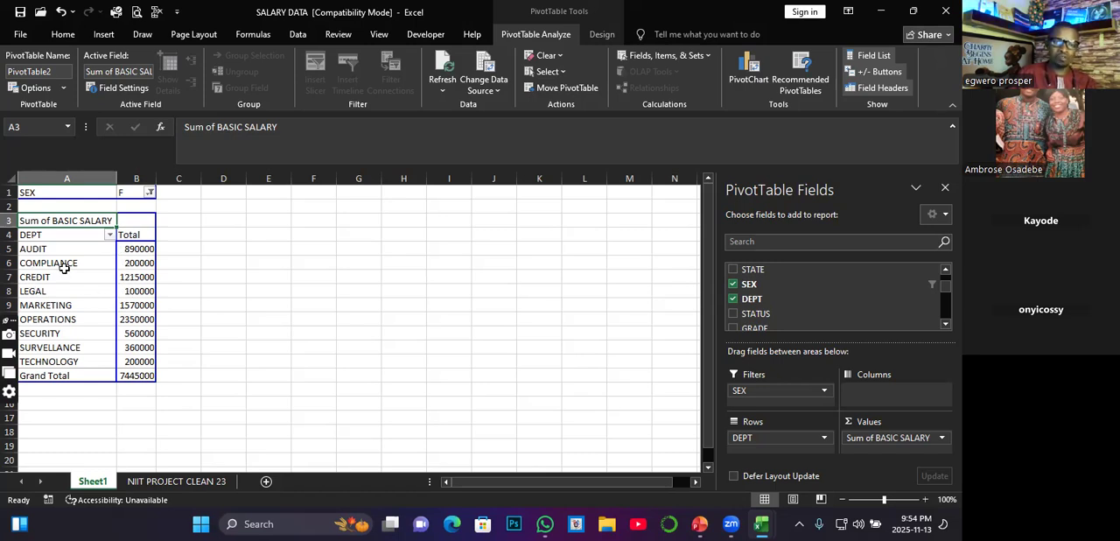
Step: Reset the PivotTable's SEX report filter to (All)
click(150, 194)
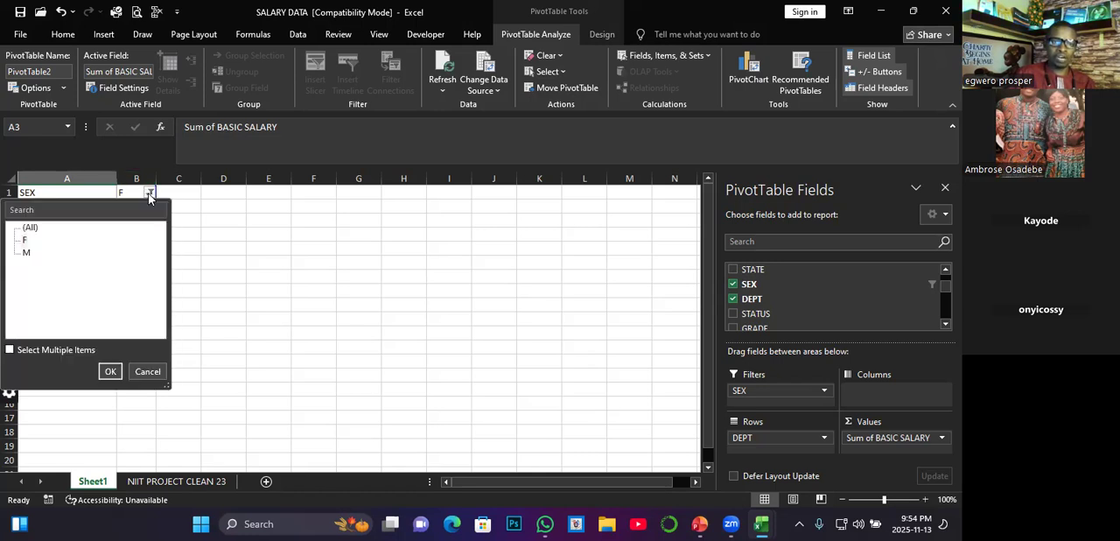
click(29, 230)
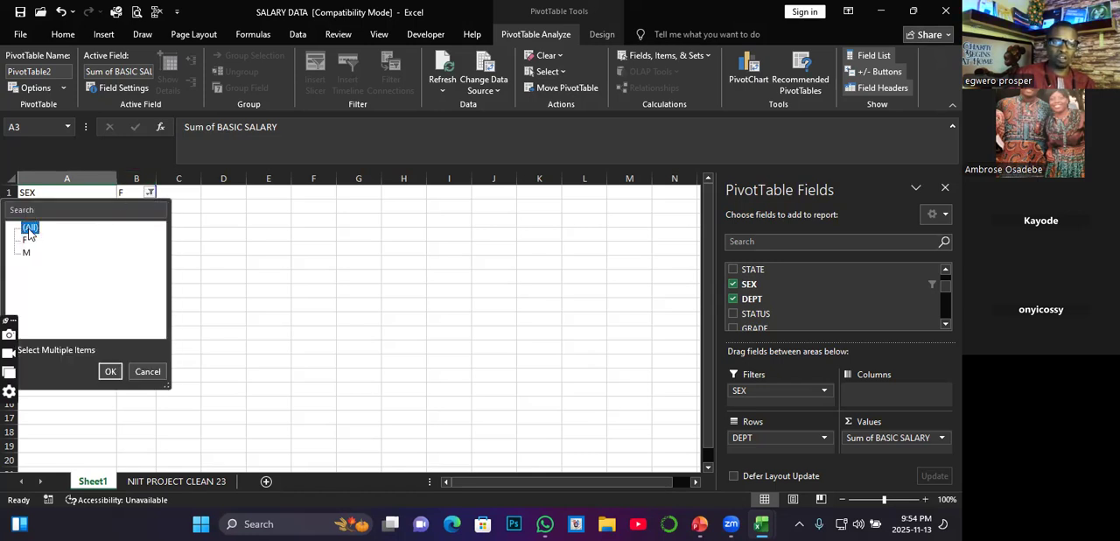
click(111, 372)
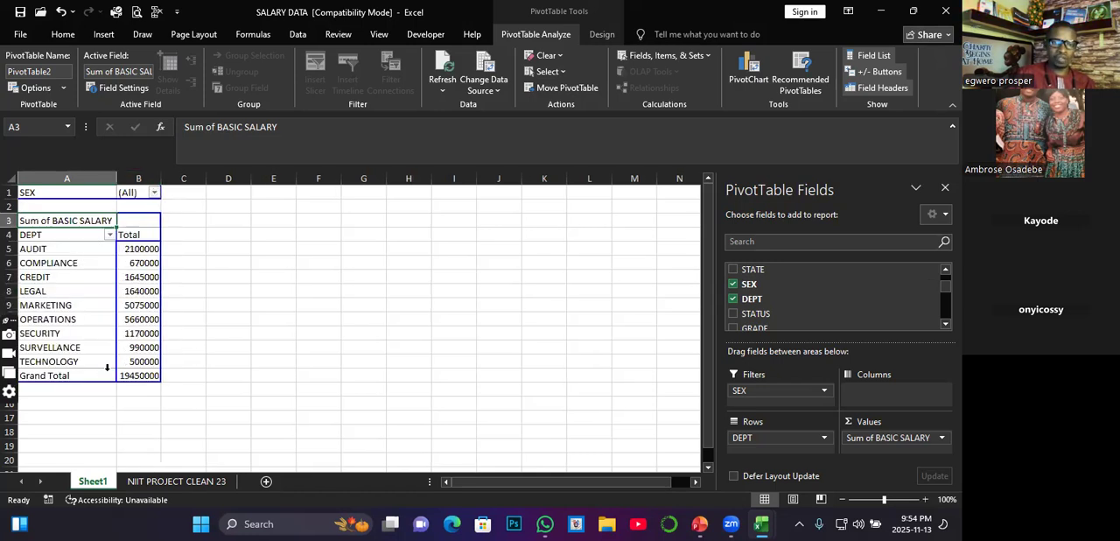
Step: Set the SEX report filter to M to view the basic salary per department for male staff
click(155, 192)
click(27, 253)
click(111, 373)
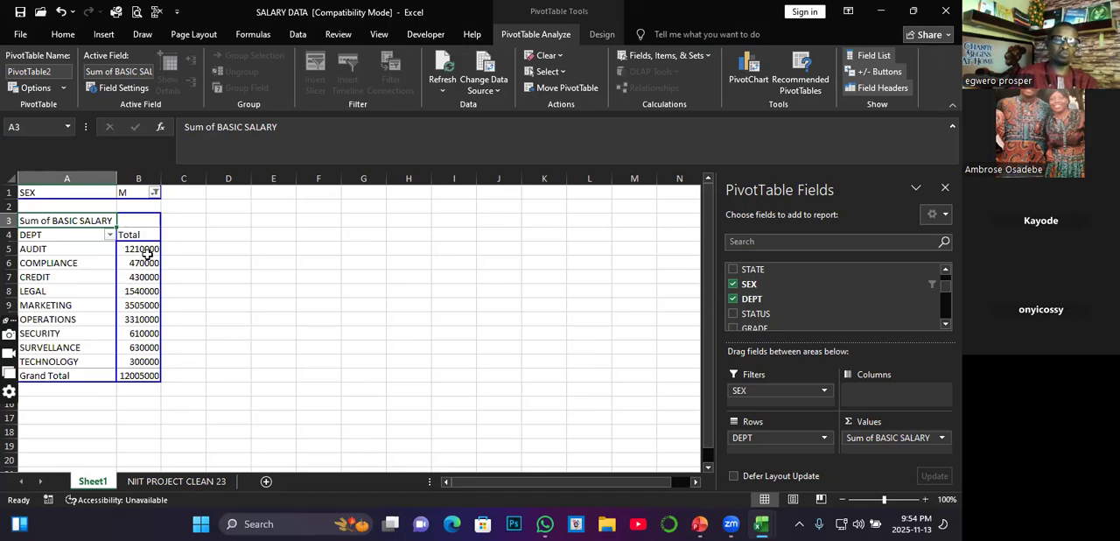
mouse_move(147, 251)
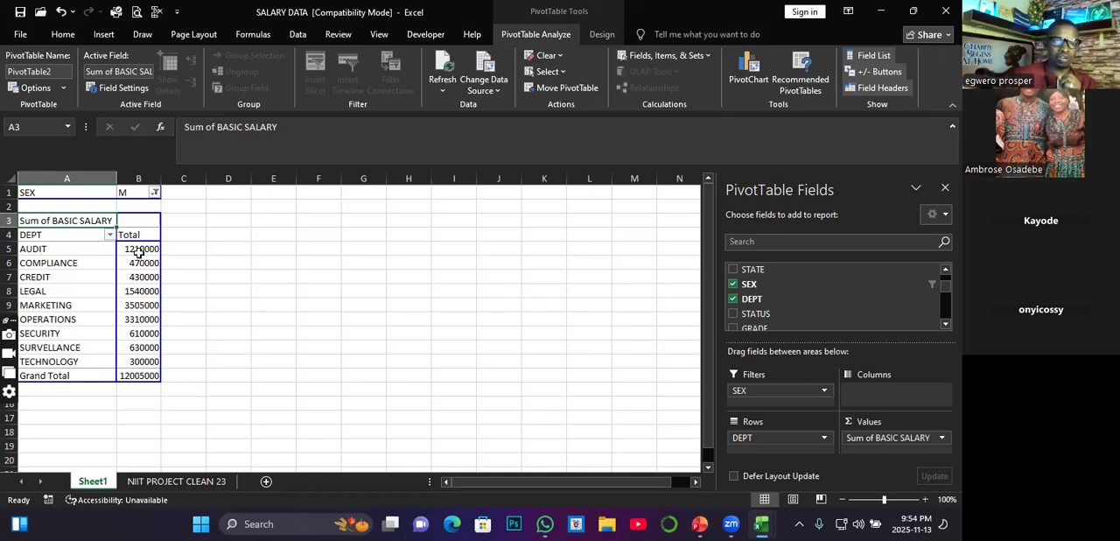
Step: Switch the SEX report filter to F to compare the department salaries with those of male staff
click(154, 191)
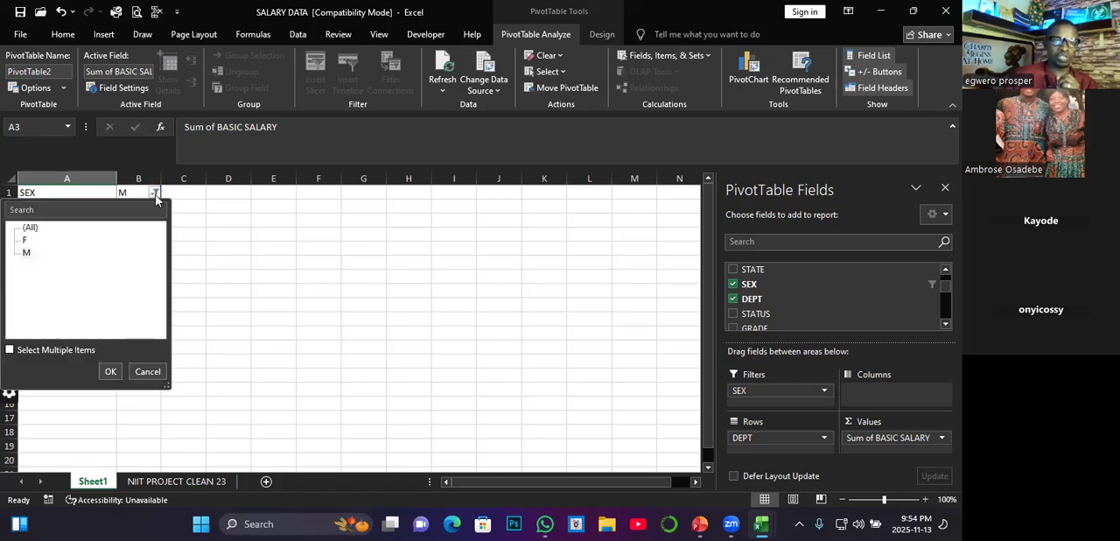
click(26, 241)
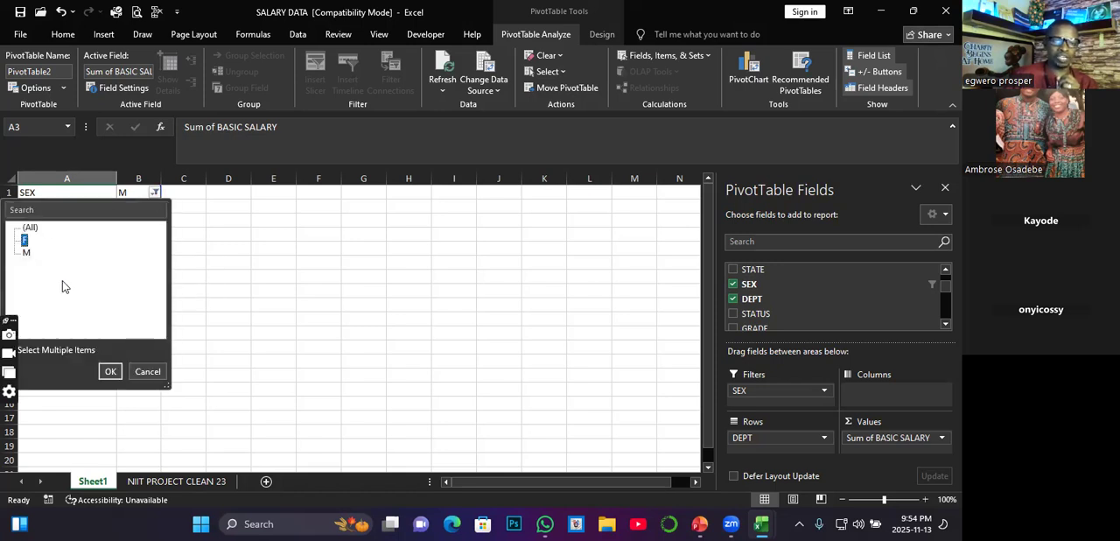
click(111, 371)
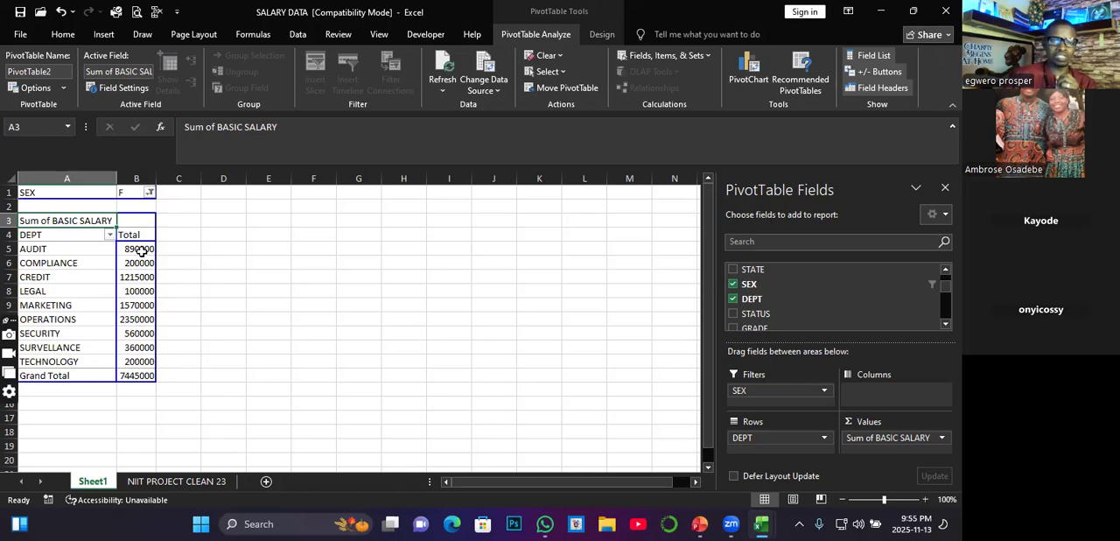
mouse_move(141, 251)
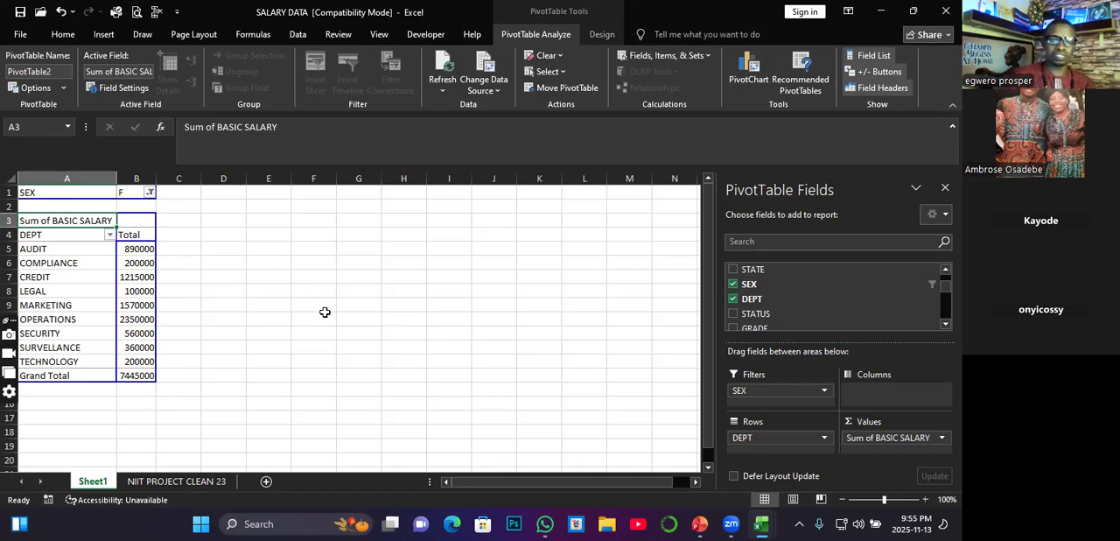
Step: Restore the SEX report filter to (All) so the PivotTable covers both sexes
click(151, 192)
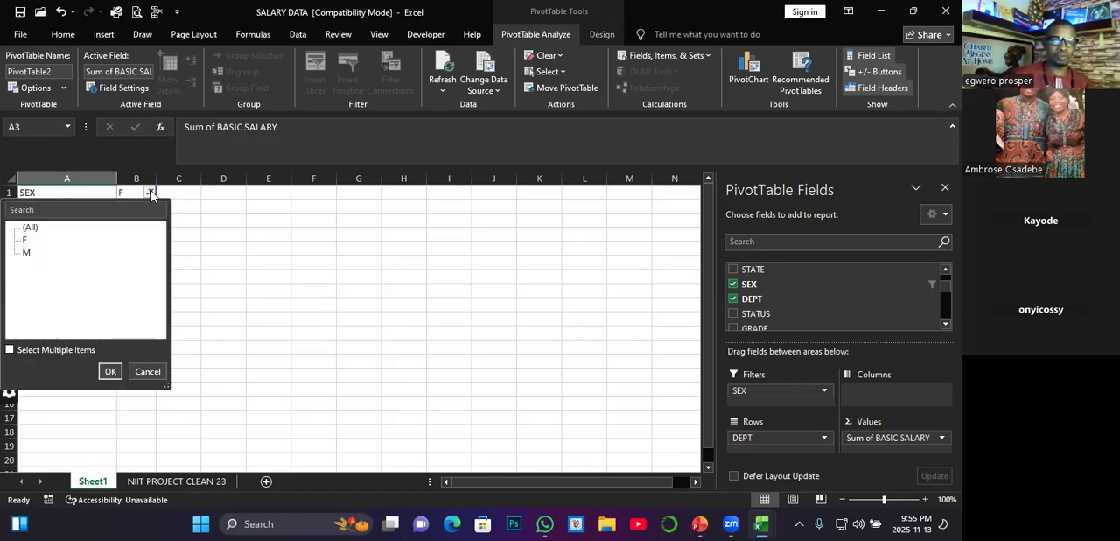
click(34, 230)
click(111, 371)
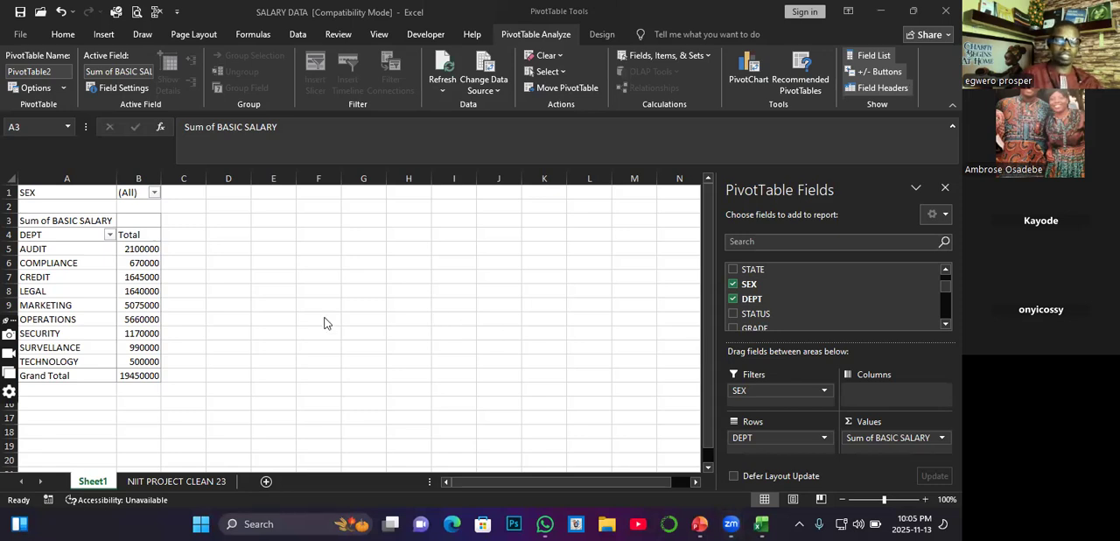
Step: Undo the PivotTable's filter and field changes and its insertion on Sheet1
click(240, 330)
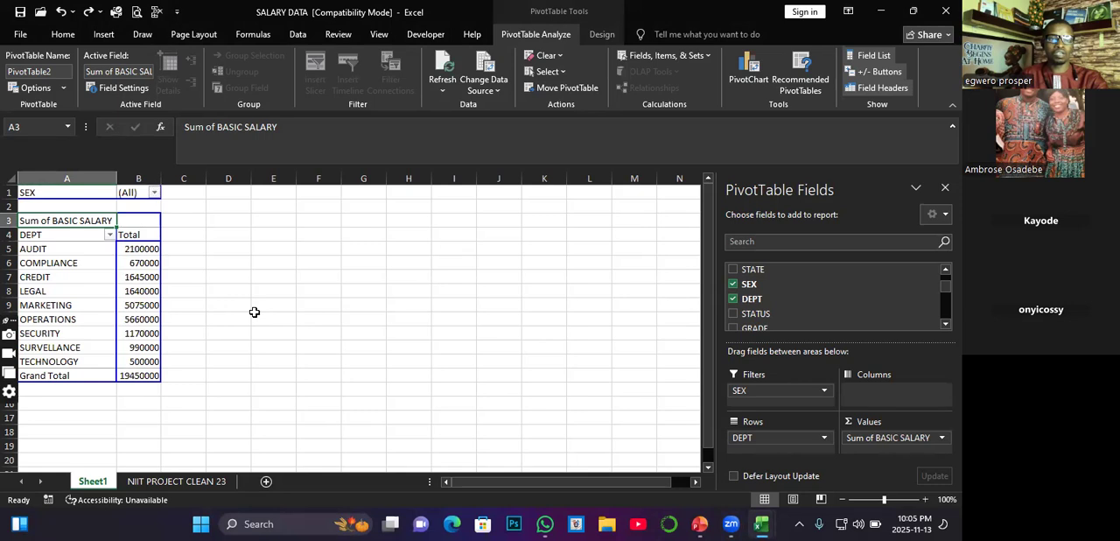
key(ctrl+z)
key(ctrl+z)
key(ctrl+z)
key(ctrl+z)
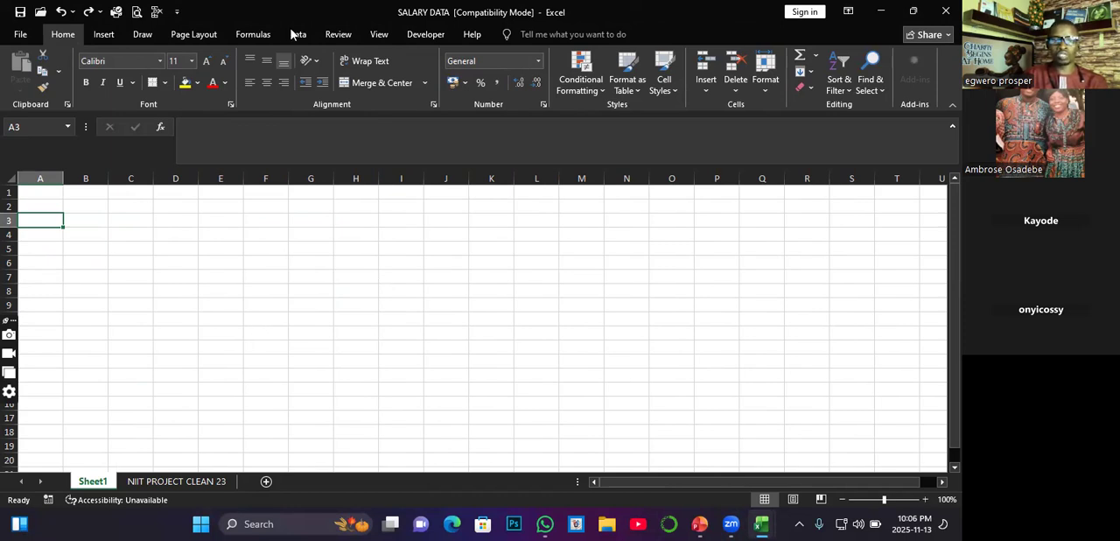
Step: Return from Sheet1 to the salary table's header row on the NIIT PROJECT CLEAN 23 sheet
click(183, 486)
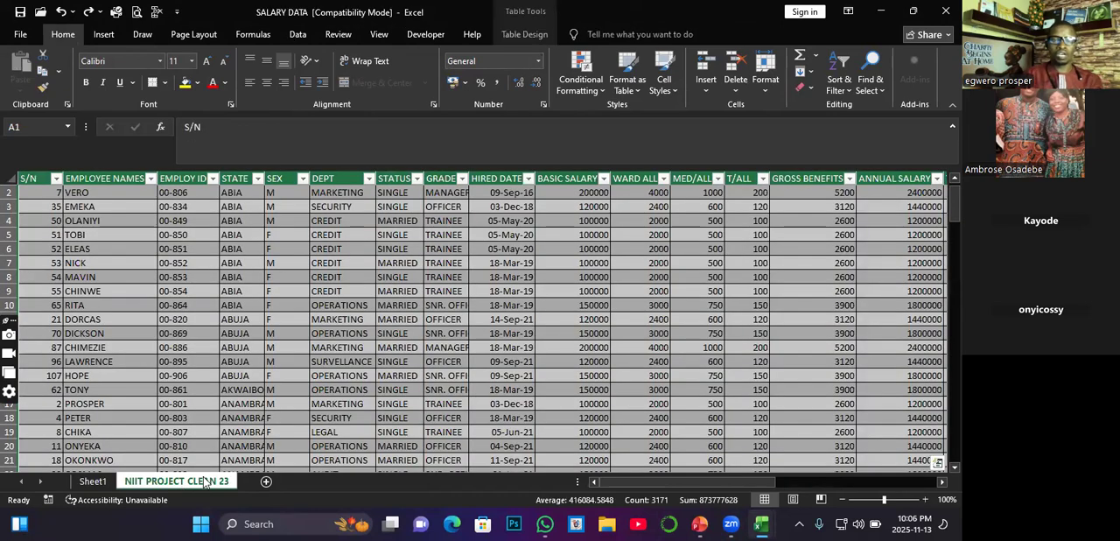
click(98, 483)
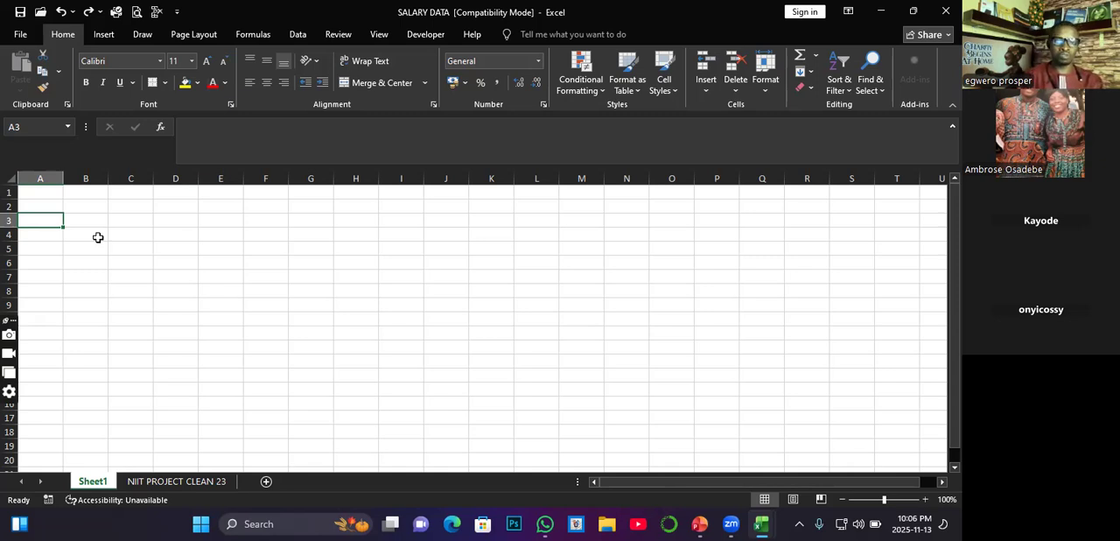
click(178, 482)
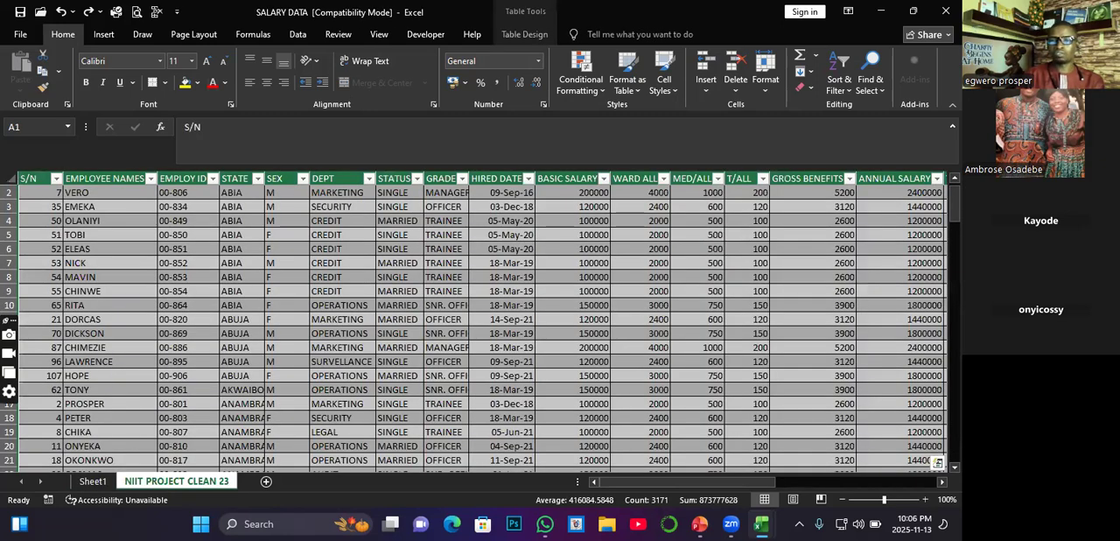
scroll(543, 250, up, 1)
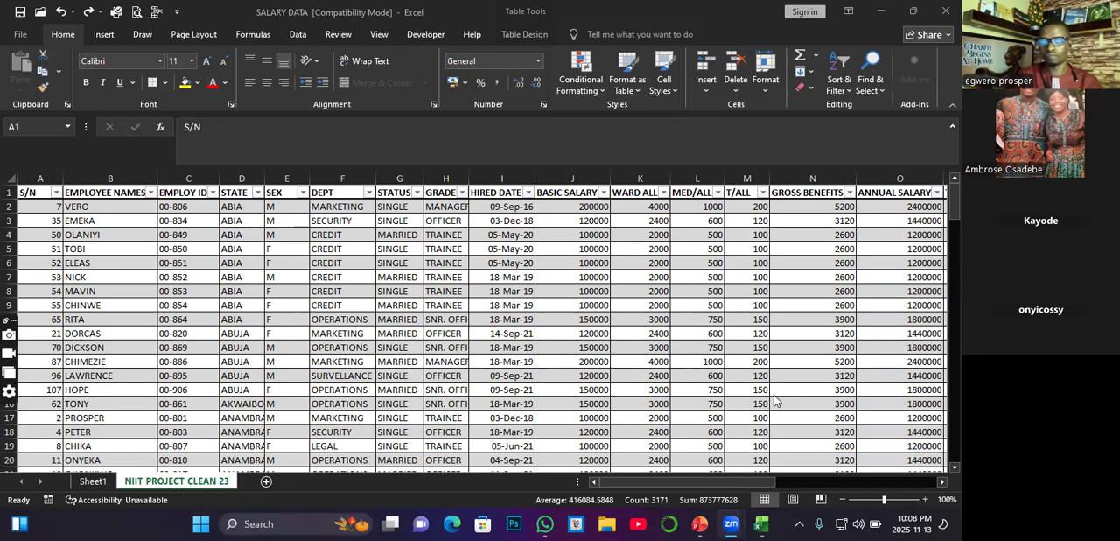
Step: Check the list of available Wi-Fi networks in the system's quick settings and return to the worksheet
click(840, 523)
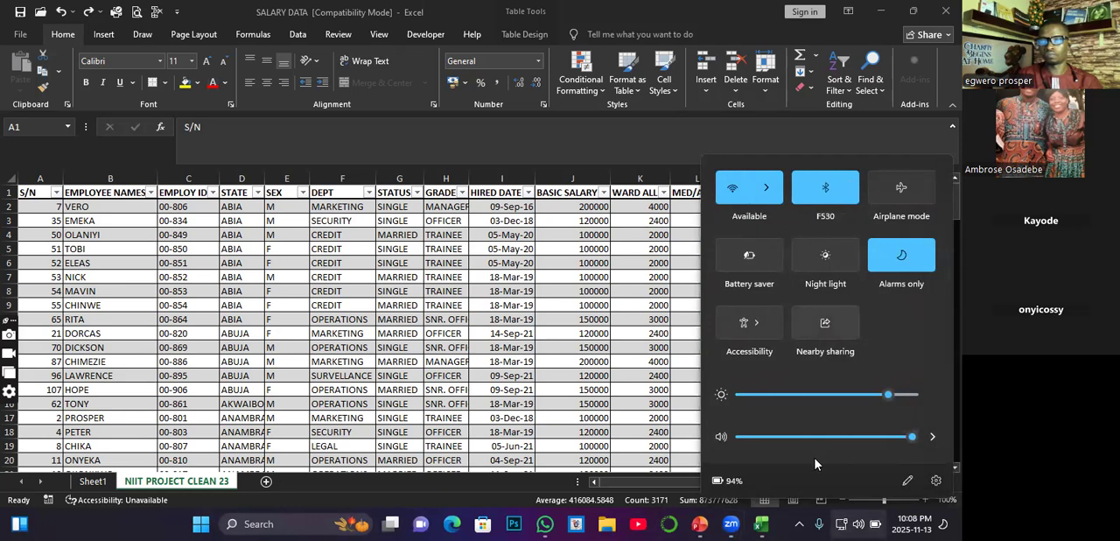
click(768, 188)
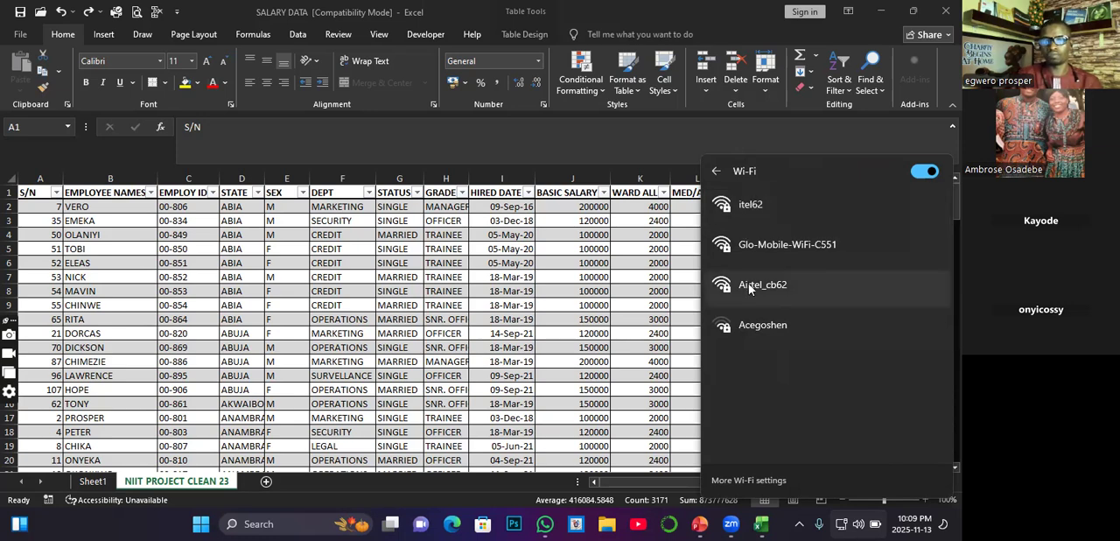
click(586, 271)
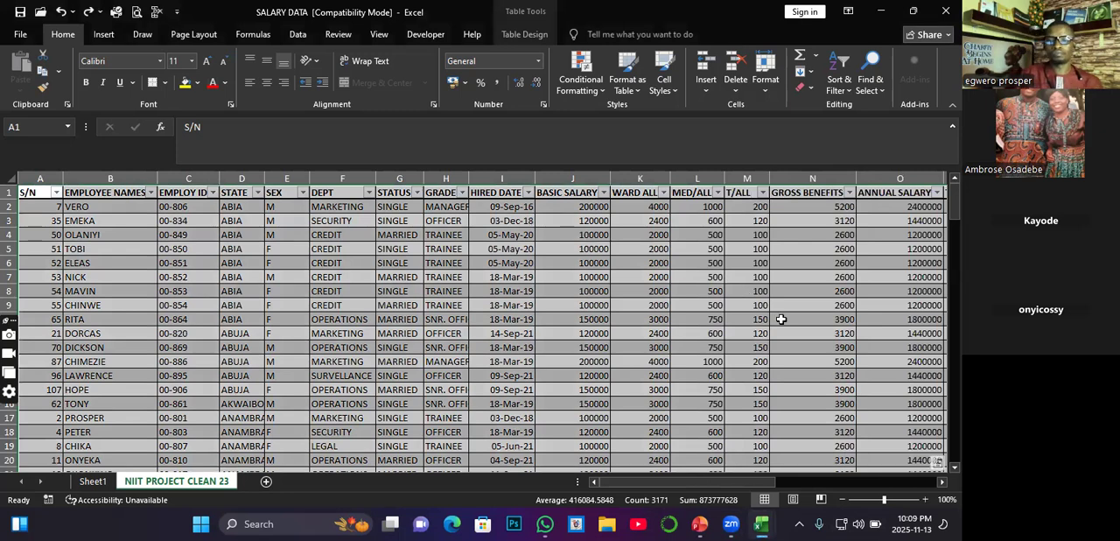